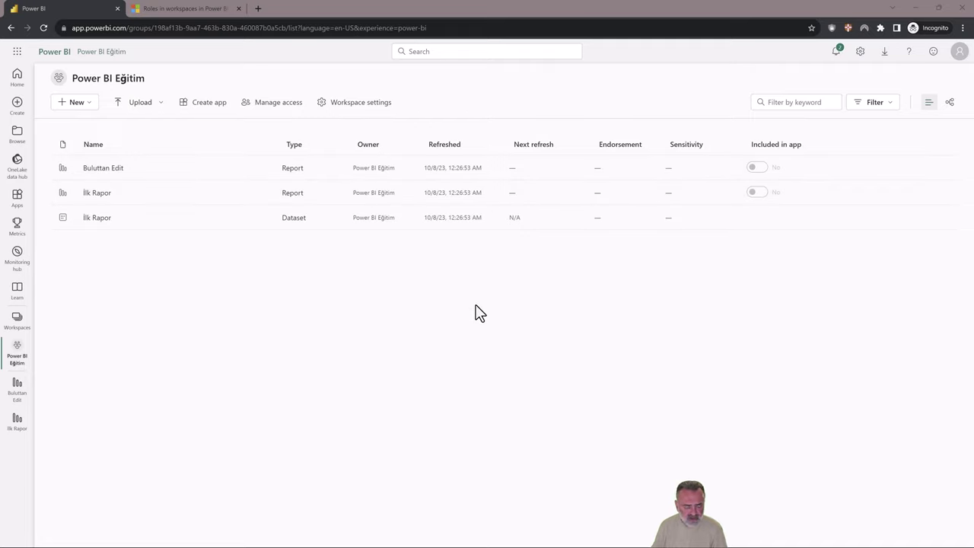
Start adding people to the Power BI Eğitim workspace's access and pick the user Kullanıcı1.
click(286, 111)
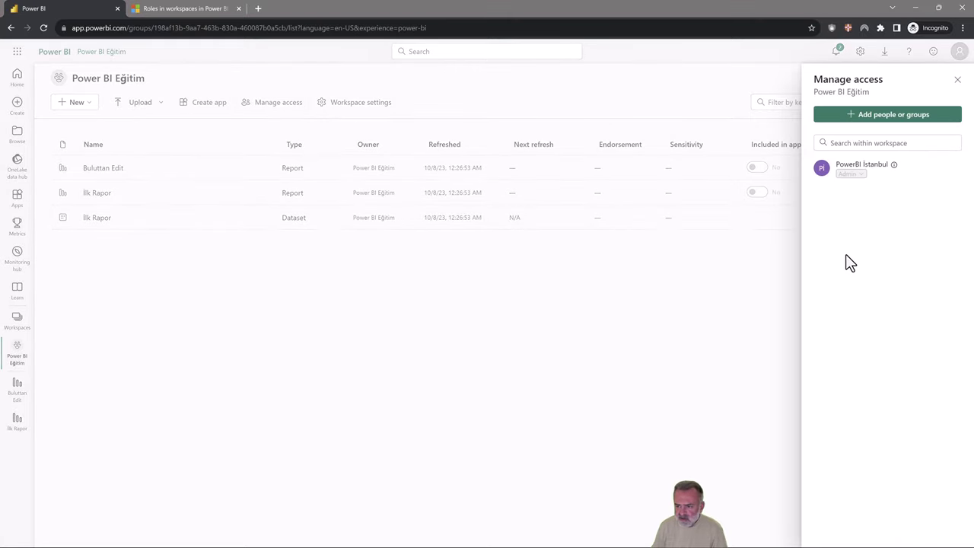
click(899, 118)
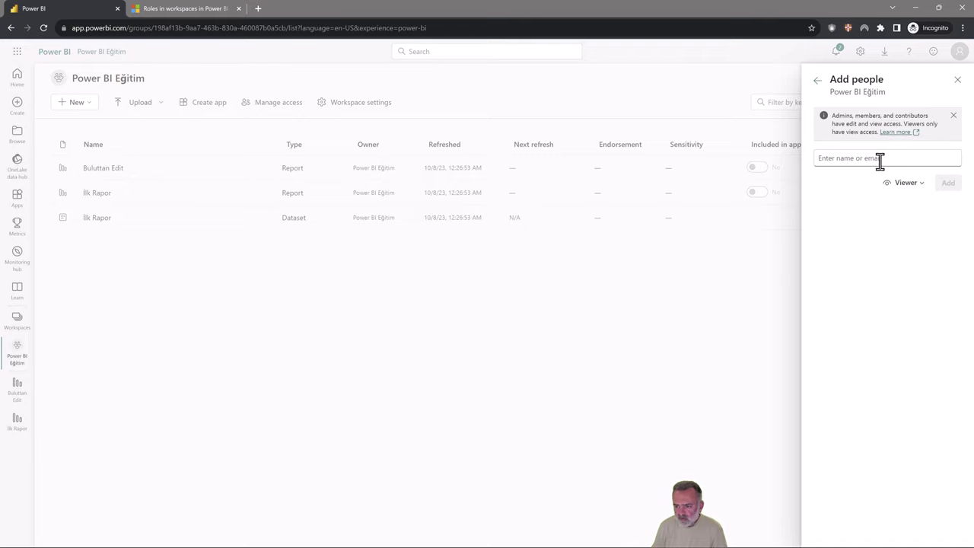
click(880, 158)
text(kull)
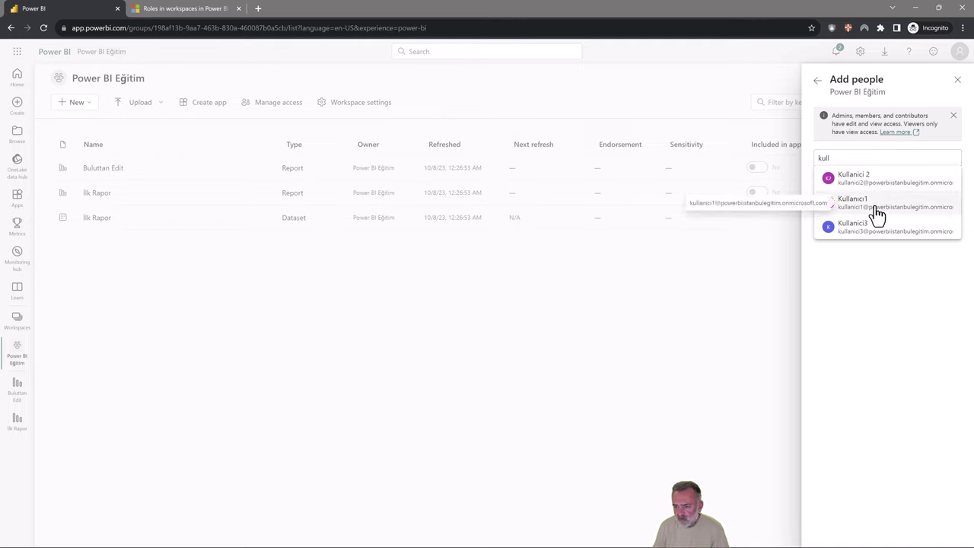
click(881, 212)
Consult the workspace roles documentation and add Kullanıcı1 to the workspace with the Member role.
click(919, 186)
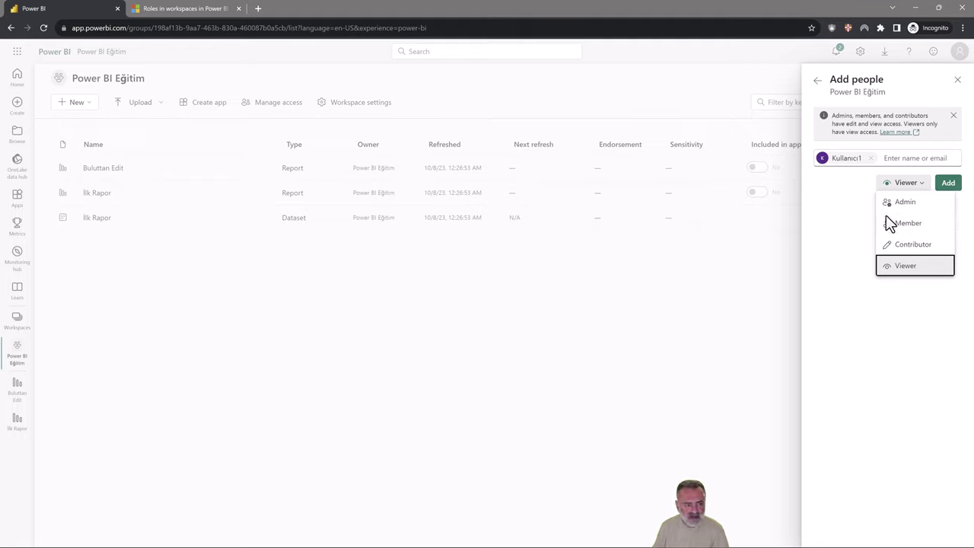
click(196, 12)
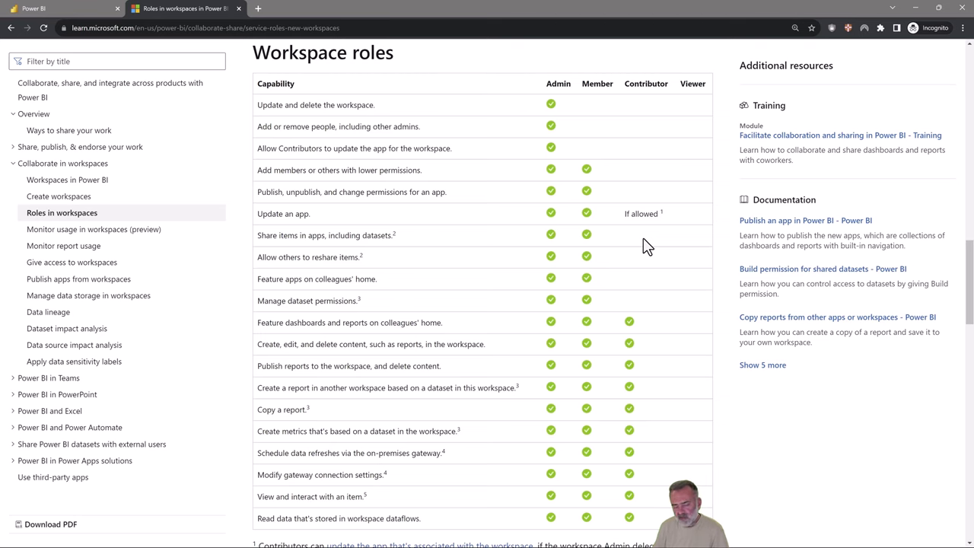
click(82, 10)
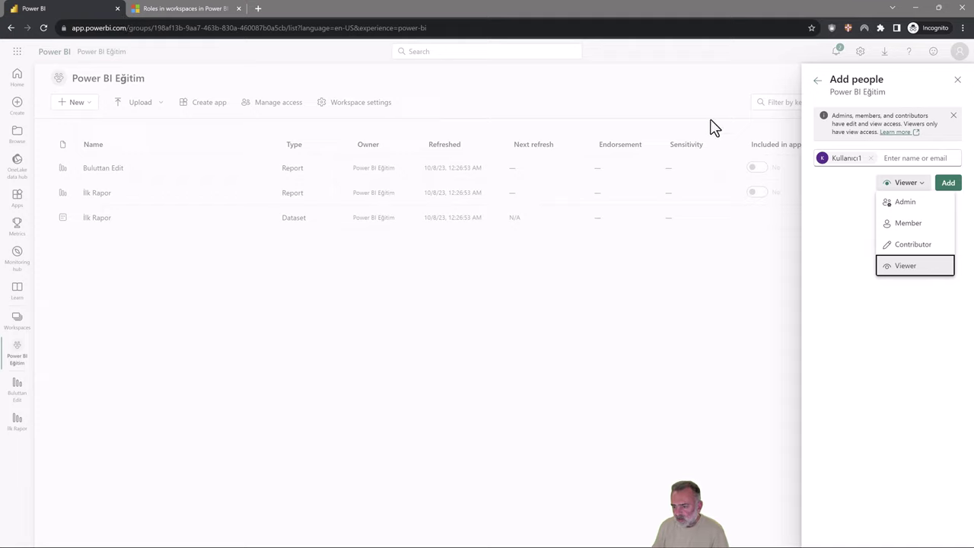
click(914, 156)
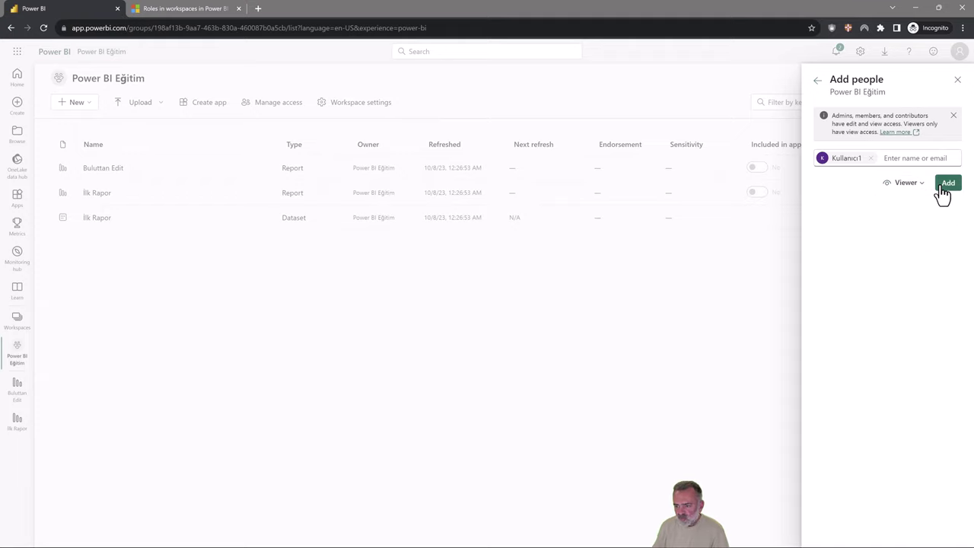
click(907, 183)
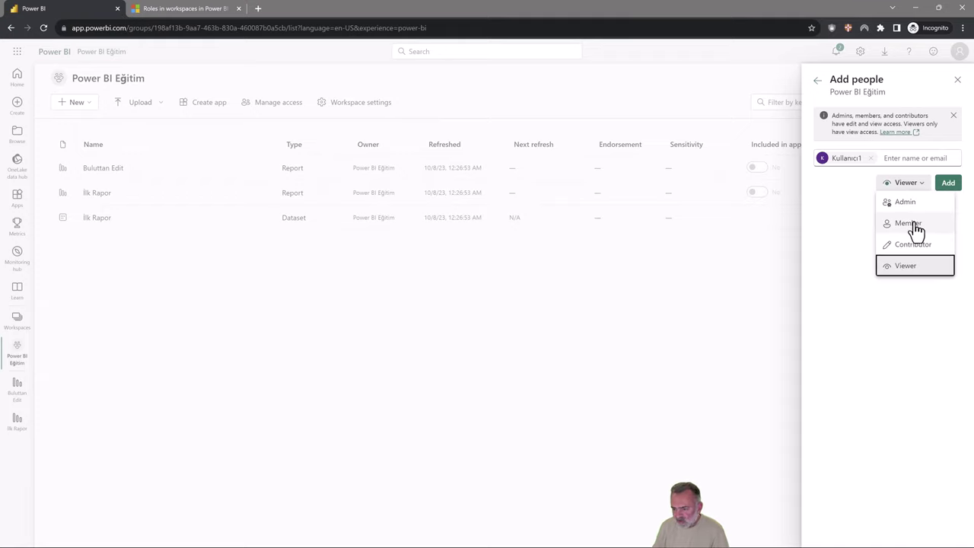
click(916, 224)
click(948, 184)
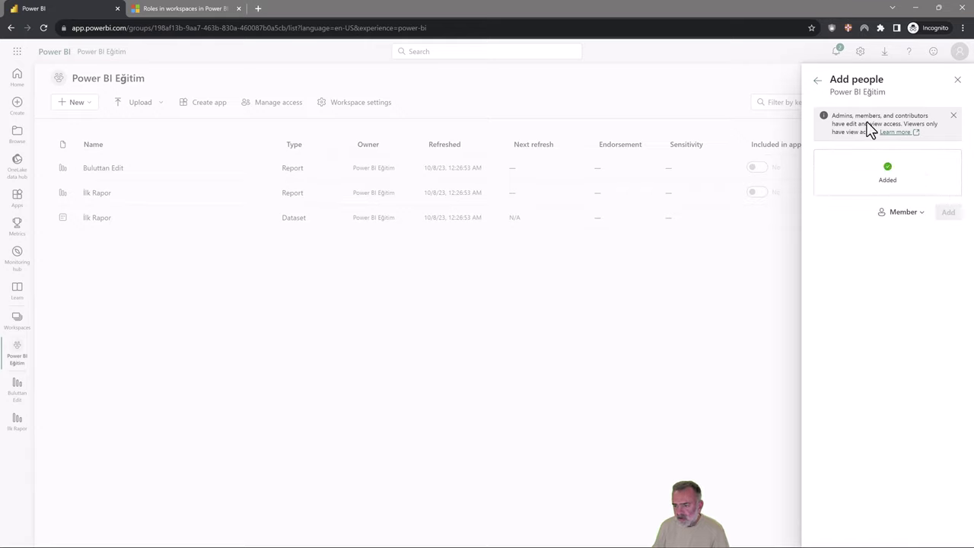
Add Kullanici 2 to the Power BI Eğitim workspace with the Viewer role and close the access settings.
click(818, 81)
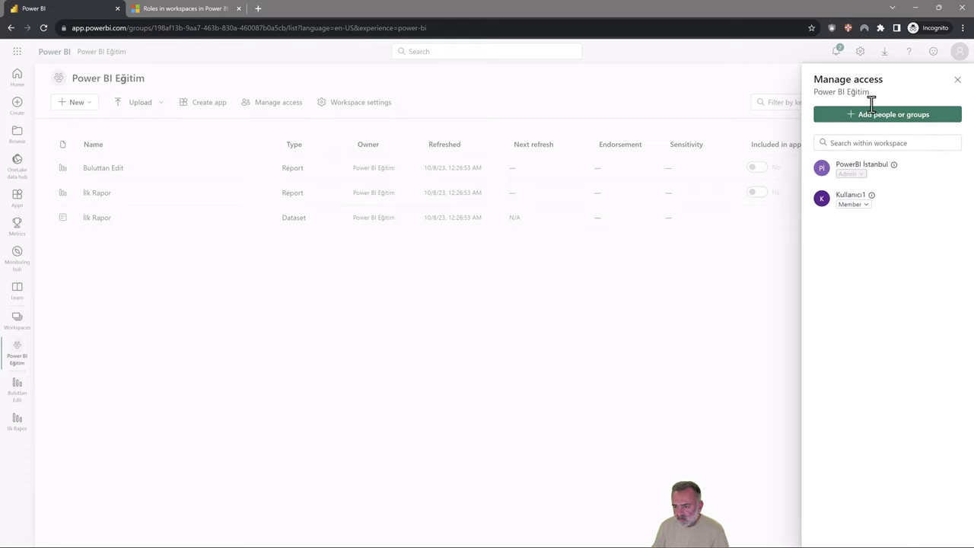
click(897, 115)
click(886, 160)
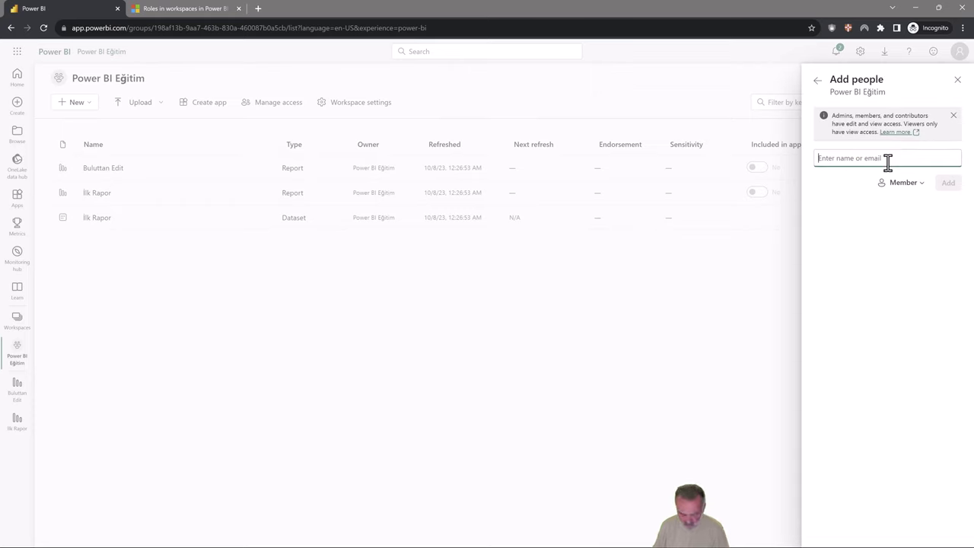
text(kullanici)
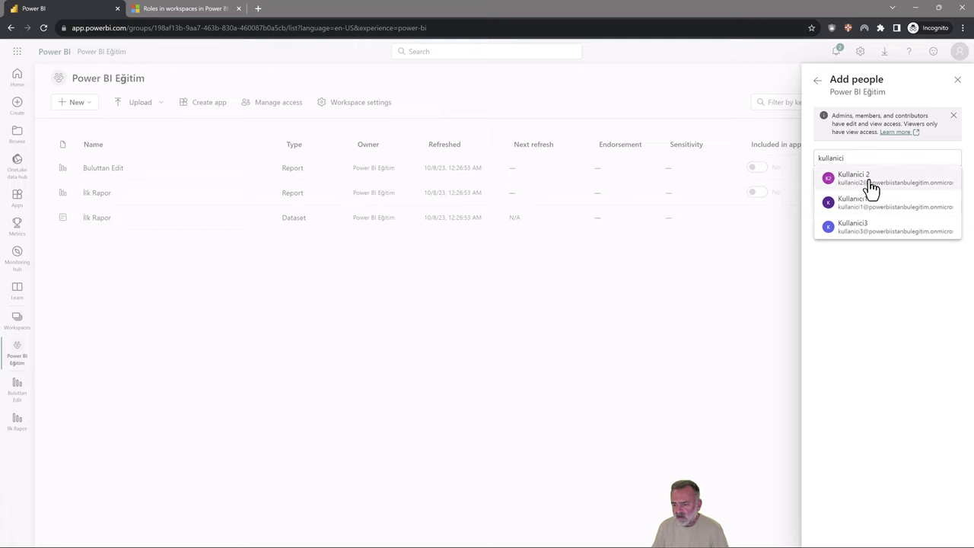
click(871, 195)
click(919, 202)
click(912, 284)
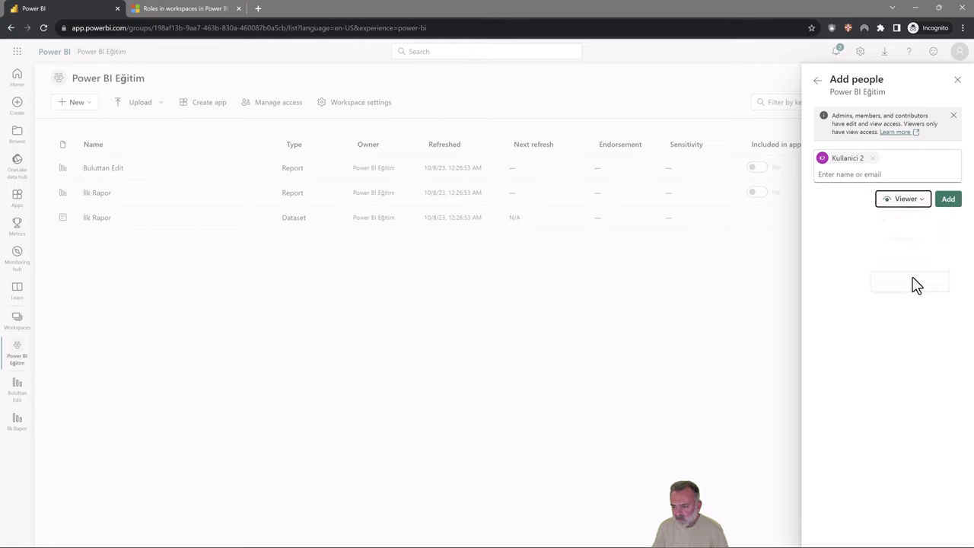
click(947, 200)
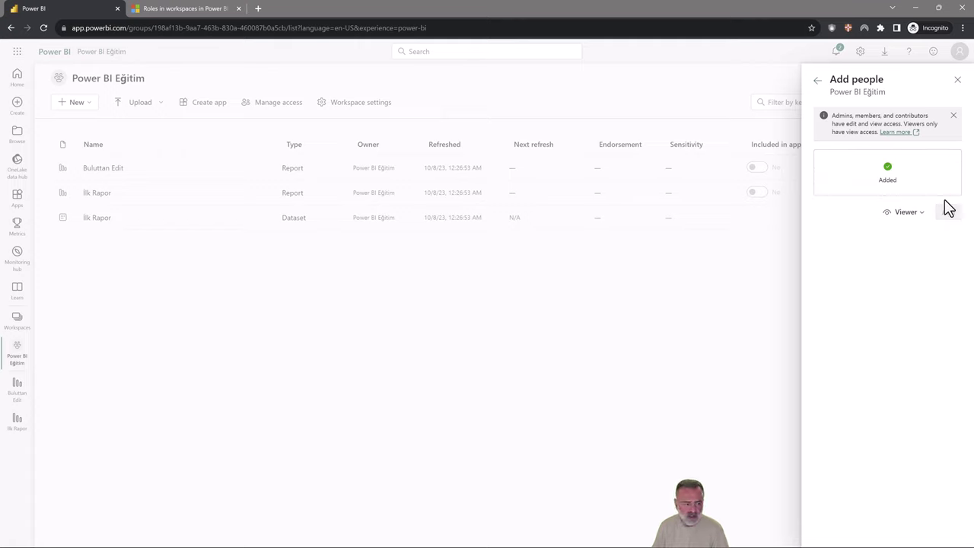
click(957, 79)
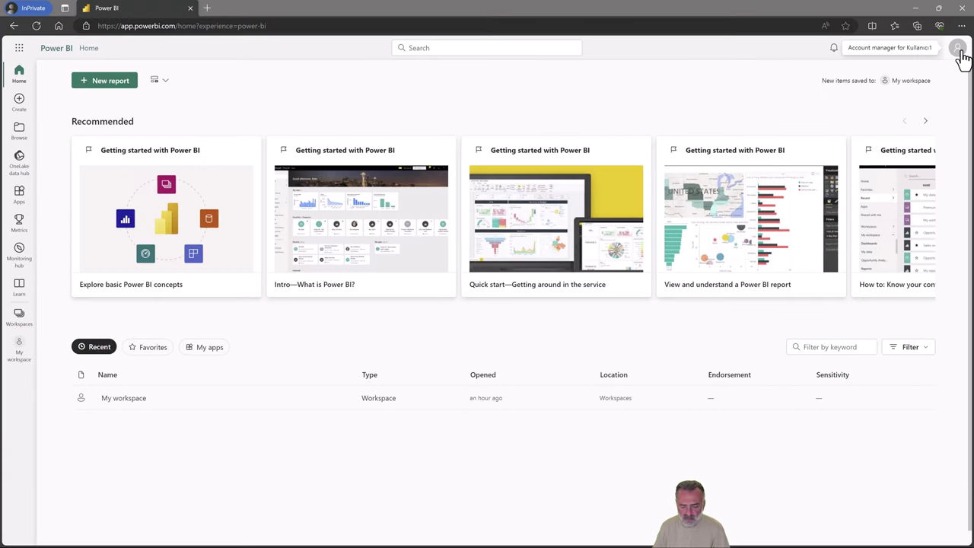
In Kullanıcı1's InPrivate Edge session, check the signed-in account, refresh the workspace list and open the Power BI Eğitim workspace.
click(959, 50)
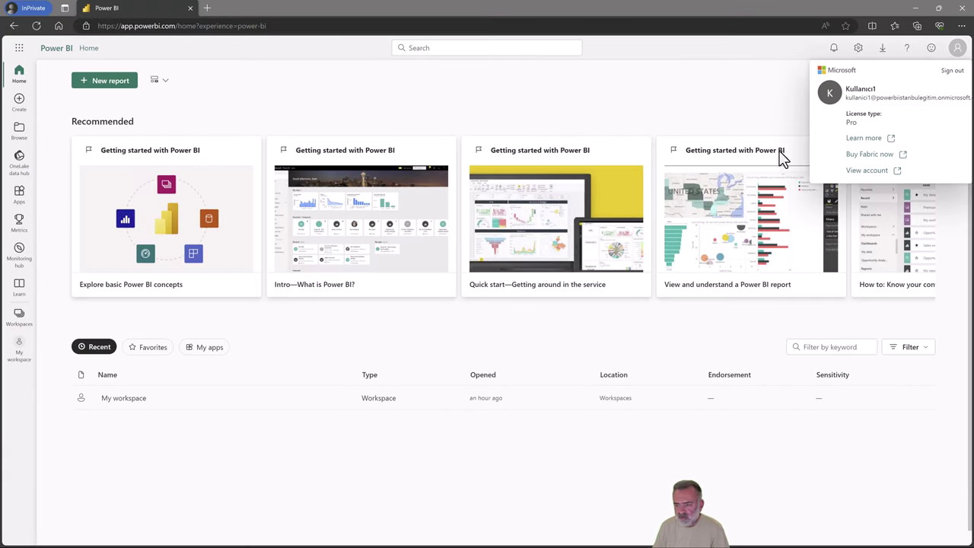
key(Escape)
click(20, 319)
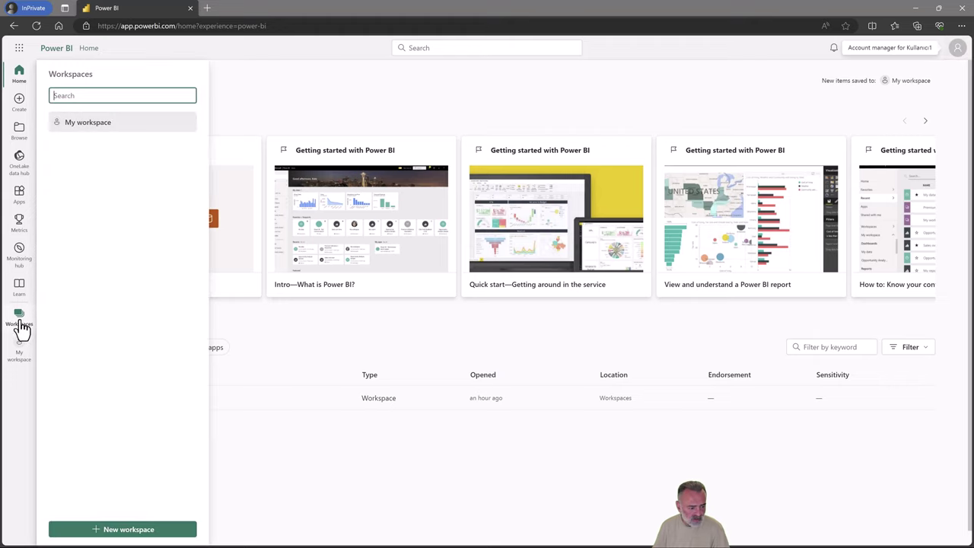
click(36, 26)
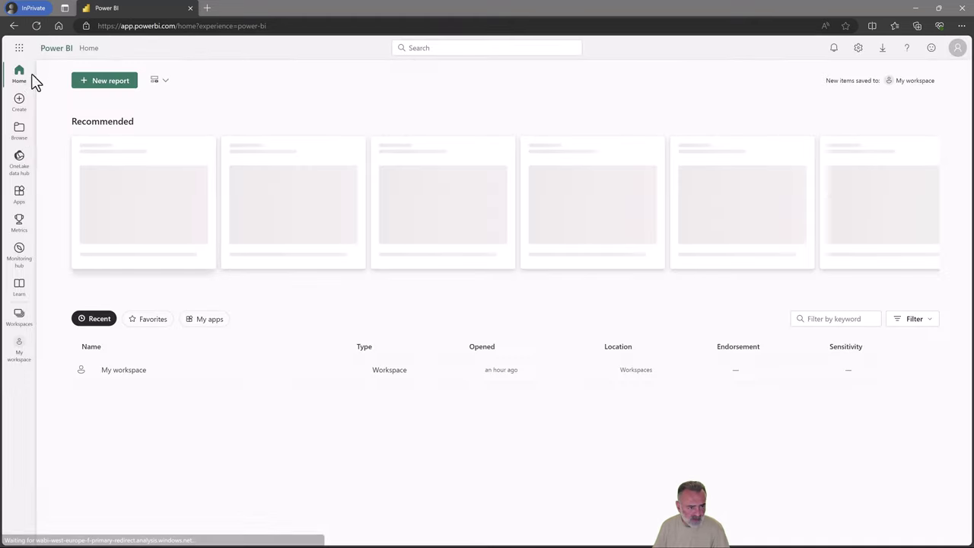
click(21, 318)
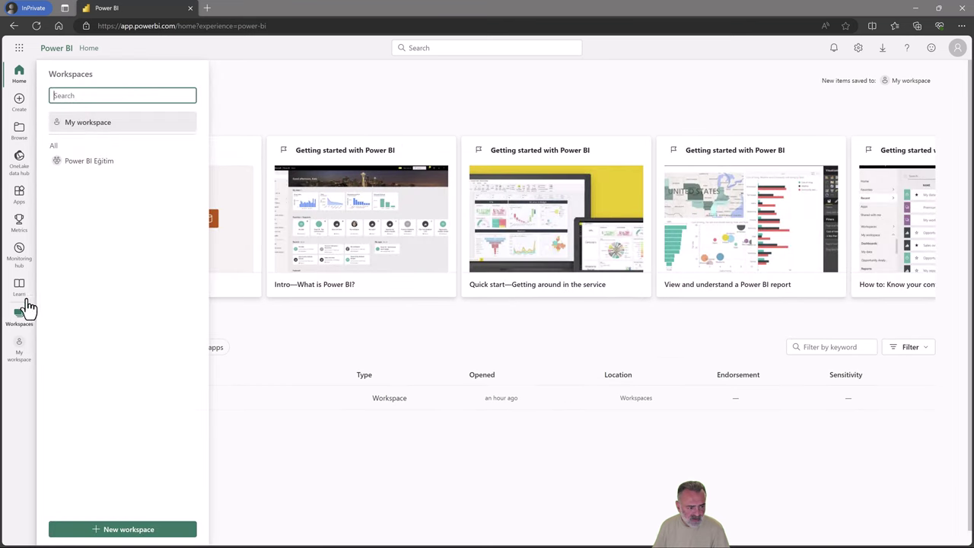
click(107, 169)
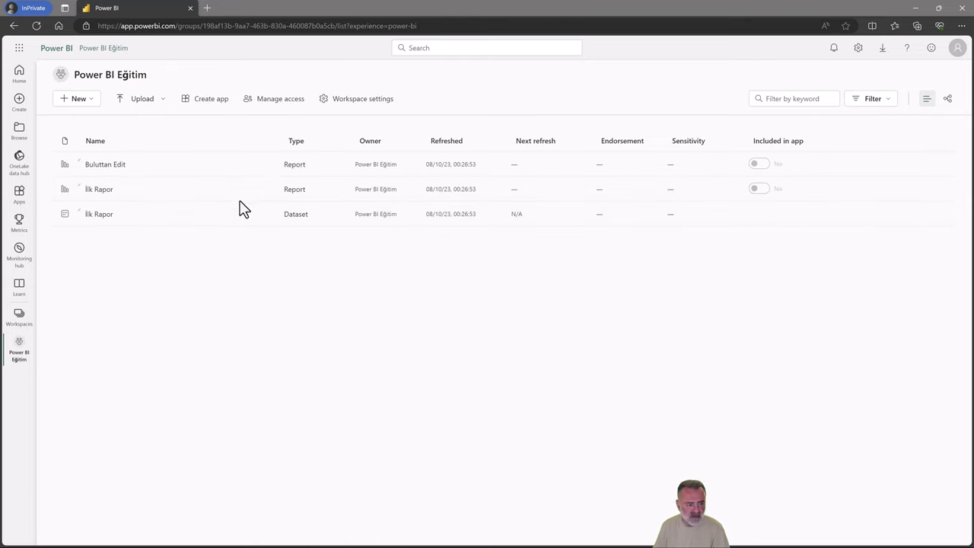
Open the Buluttan Edit report for editing and move the column chart toward the page's upper-left corner.
click(117, 166)
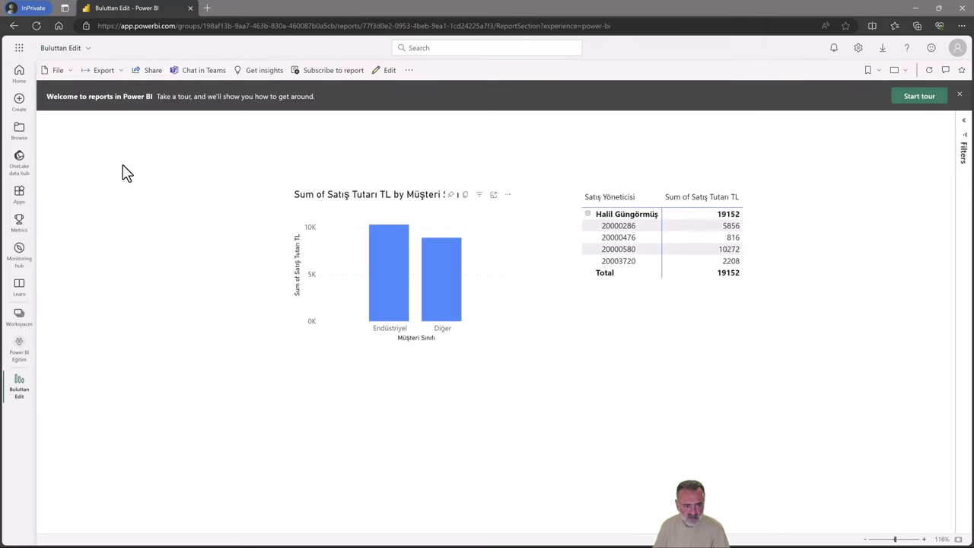
click(959, 96)
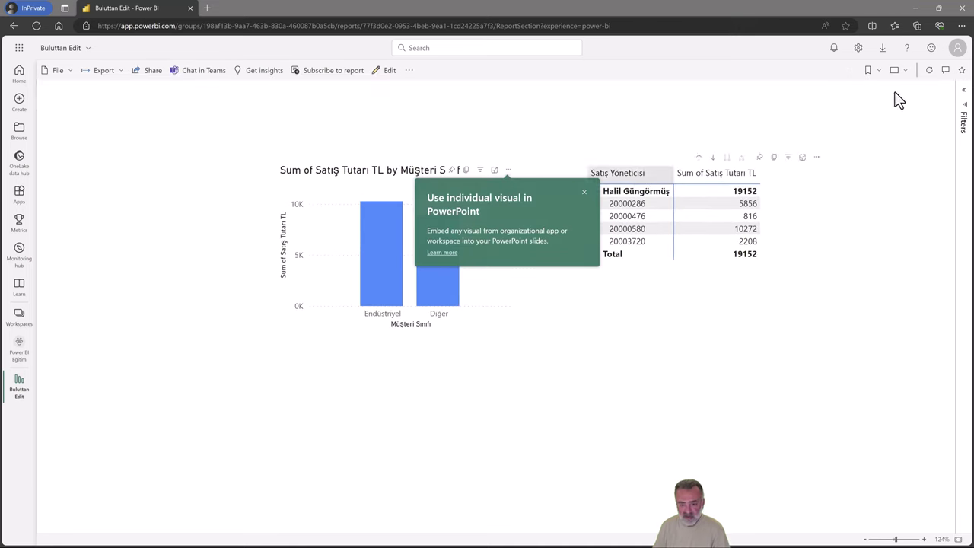
click(388, 71)
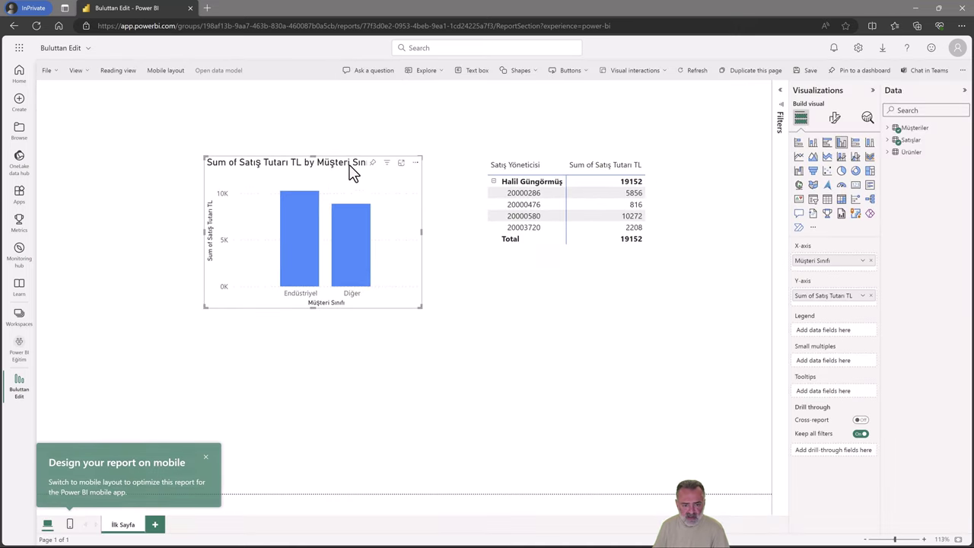
drag(295, 156, 221, 128)
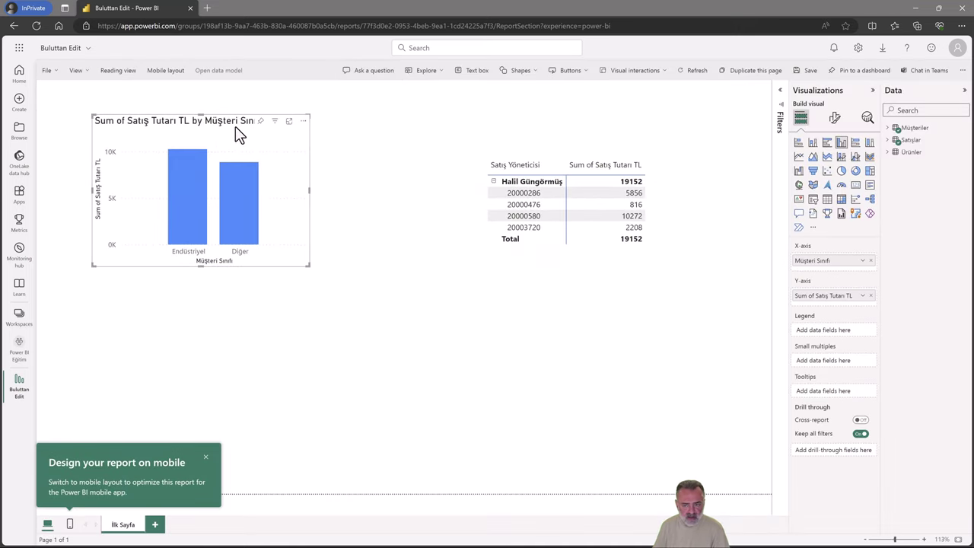
Create a table below the existing visuals with the fields Satış Sorumlusu and Satış Tutarı TL.
click(888, 152)
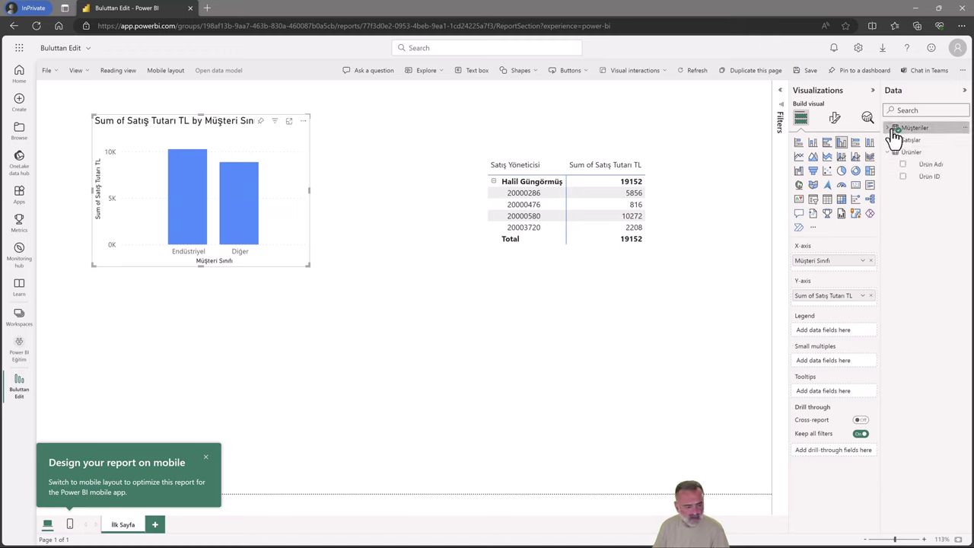
click(892, 131)
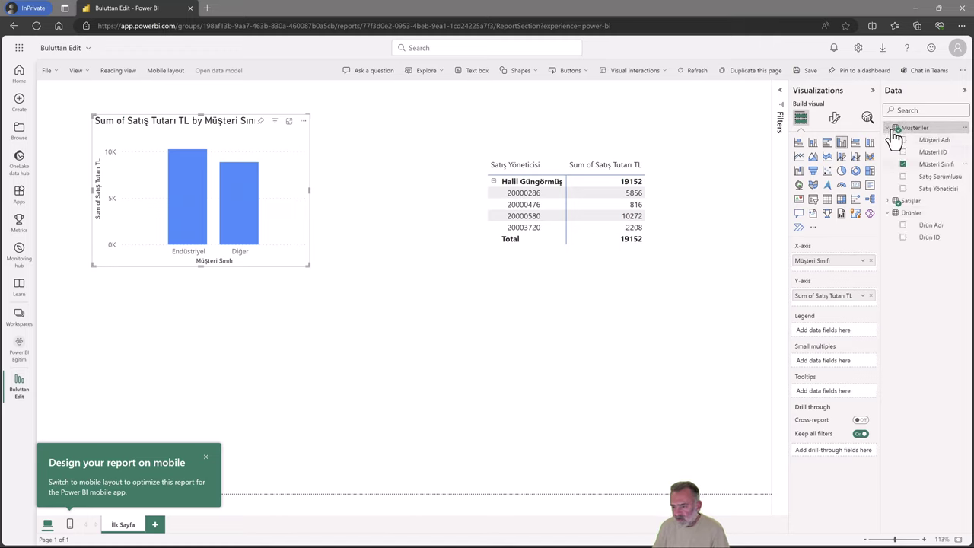
drag(932, 184, 317, 313)
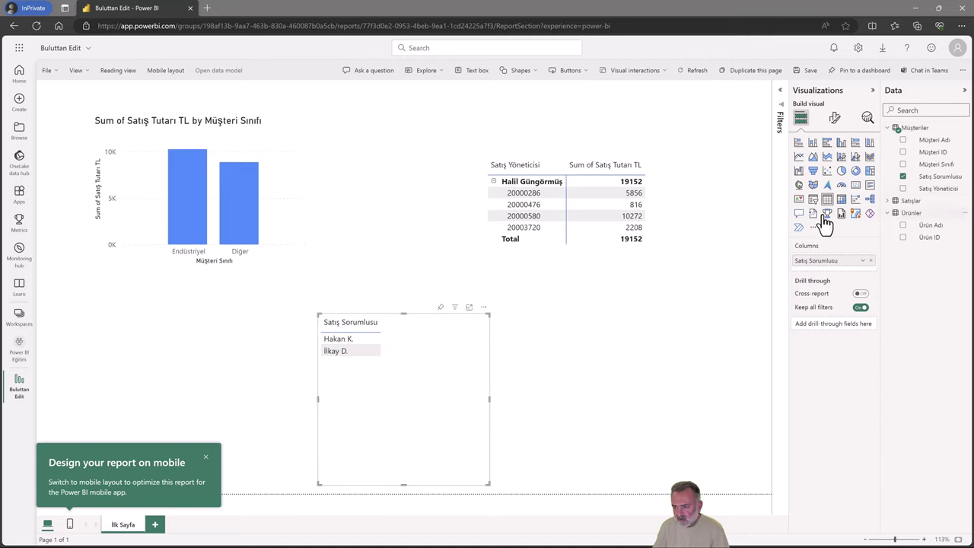
click(889, 201)
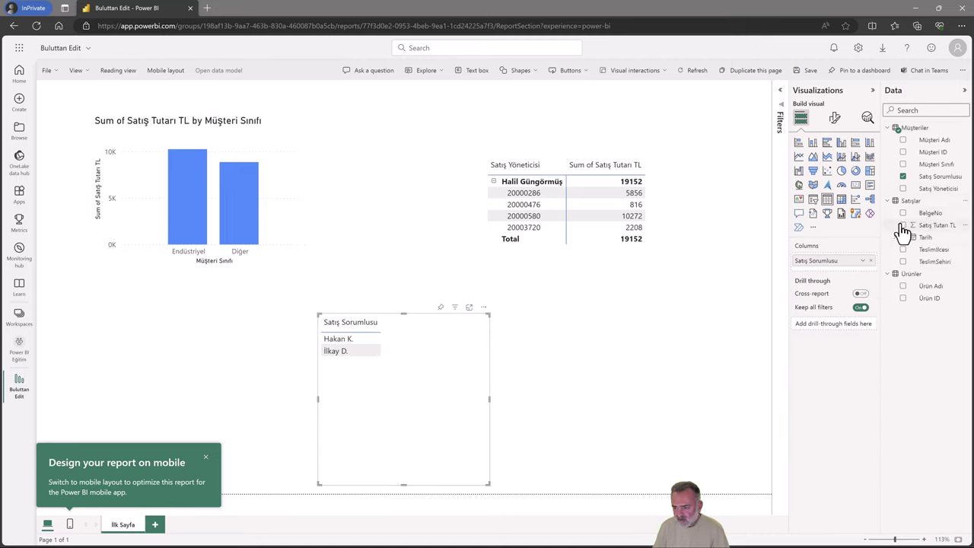
click(902, 226)
Move the new table up between the column chart and the matrix, and save the report.
drag(420, 386, 395, 269)
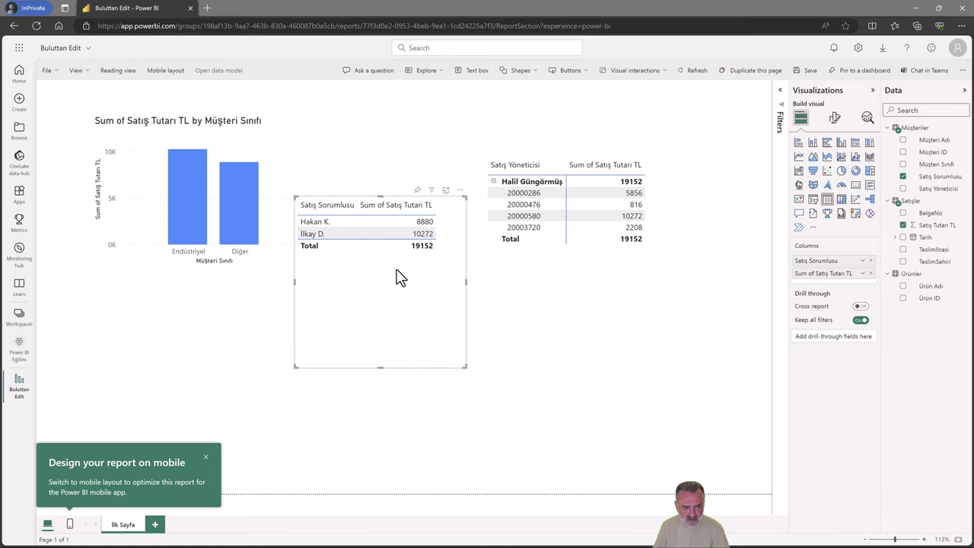
click(47, 71)
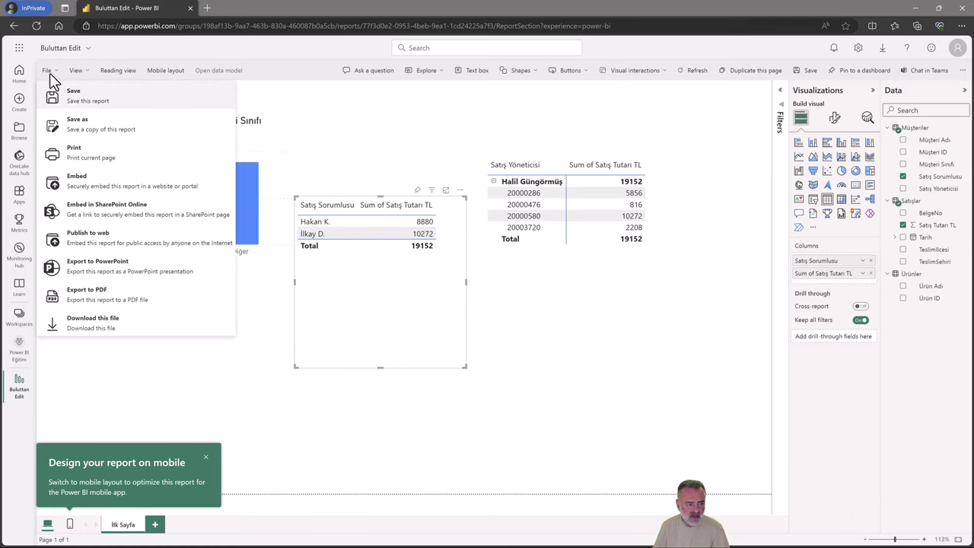
click(109, 102)
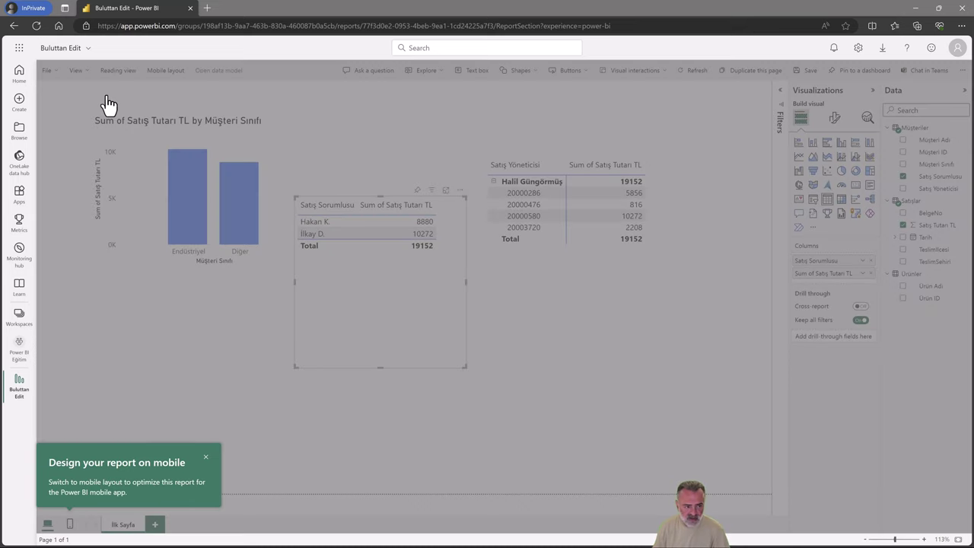
Switch to the workspace admin's Chrome session and review the Buluttan Edit report and its file options.
key(alt+Tab)
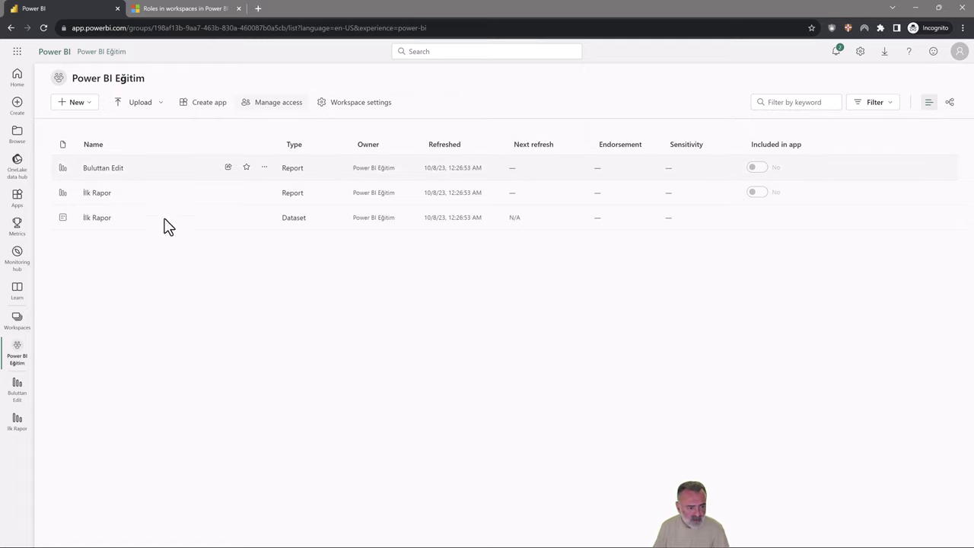
click(113, 169)
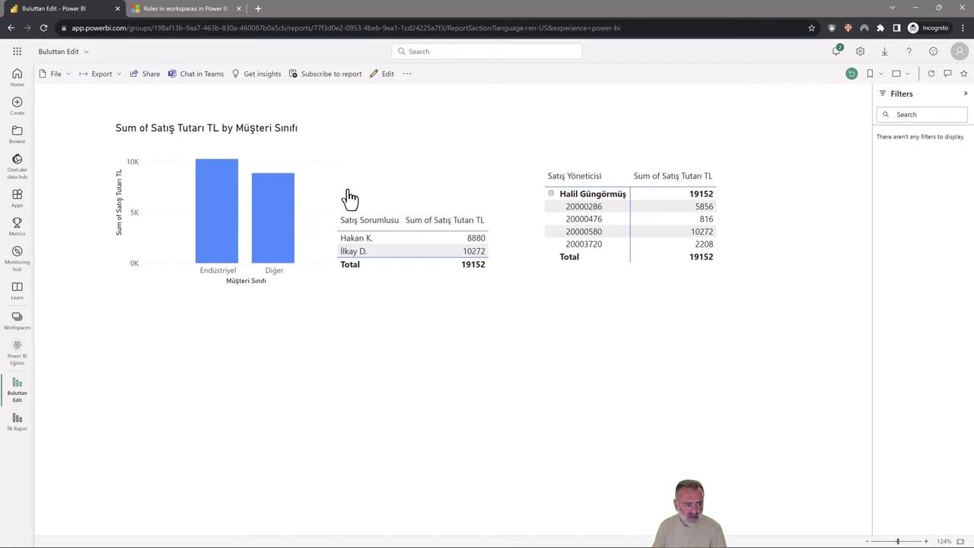
click(56, 75)
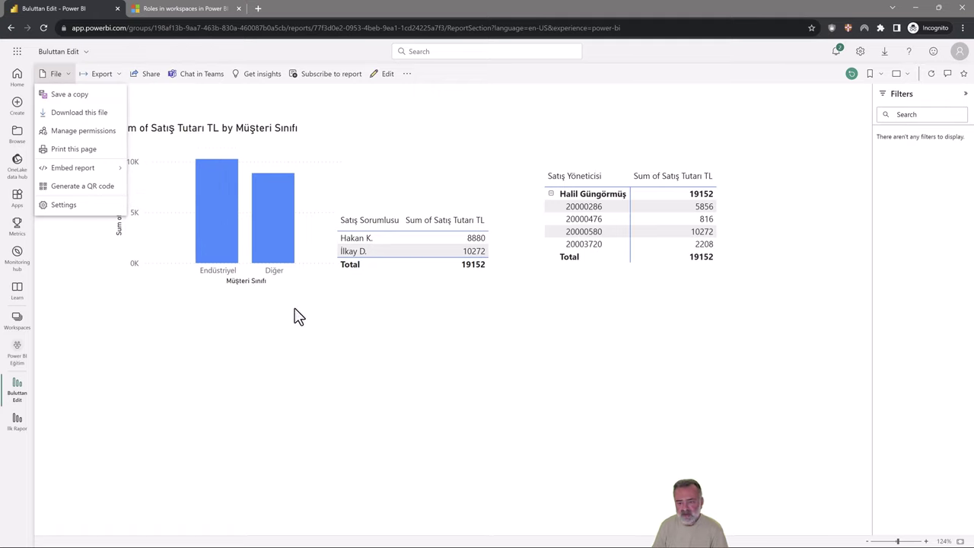
click(204, 361)
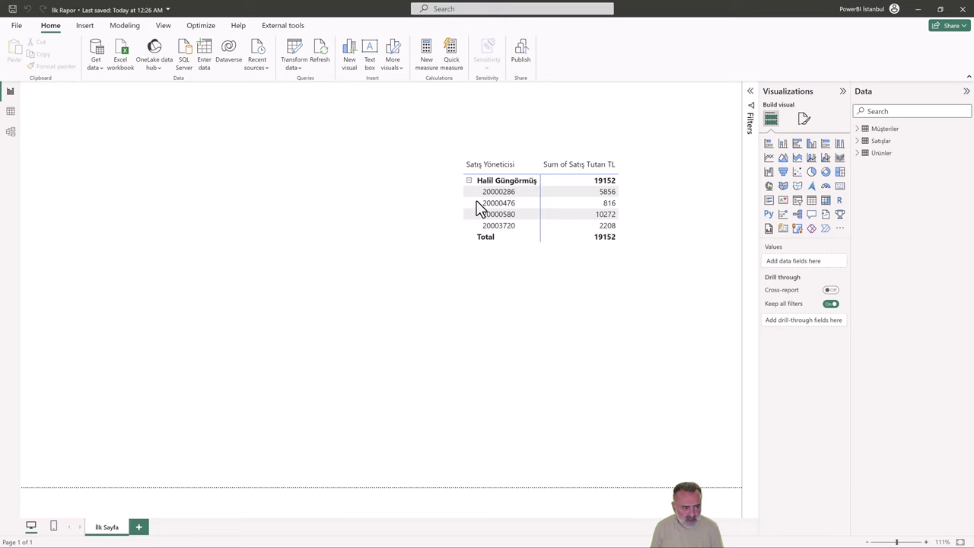
Show the İlk Rapor data model and move the Satışlar and Müşteriler table cards upward in the diagram.
click(12, 132)
drag(345, 192, 342, 152)
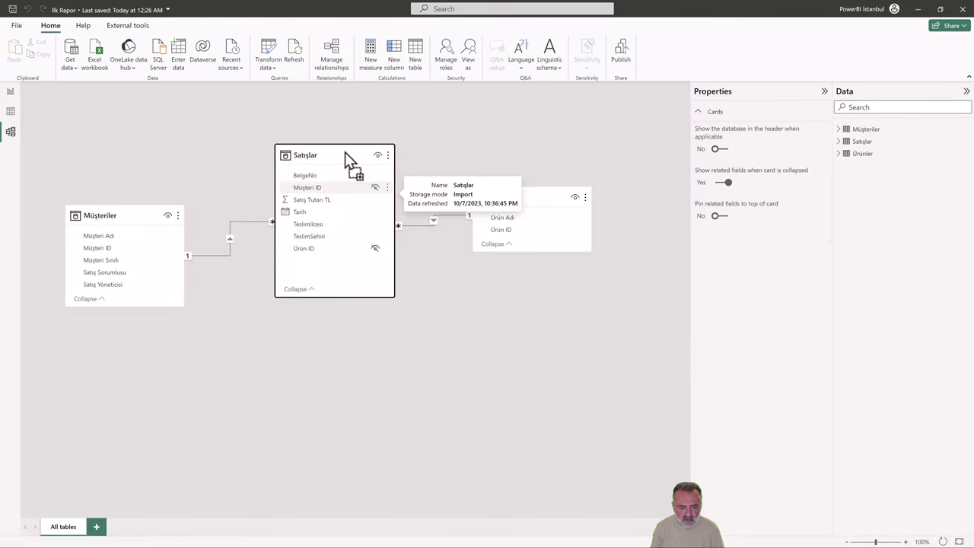
drag(174, 205, 167, 178)
click(524, 194)
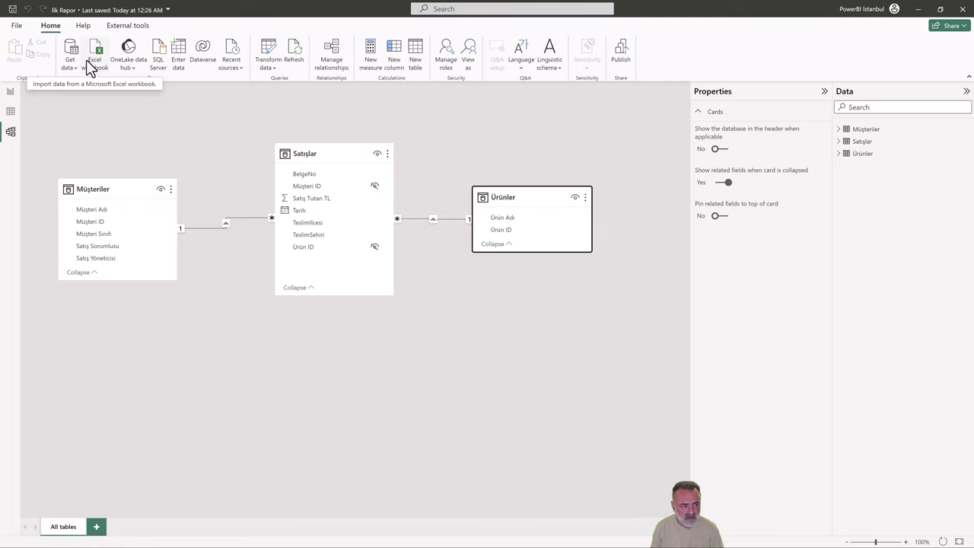
Create a new blank report and connect it to the published İlk Rapor dataset in Power BI Eğitim.
click(17, 27)
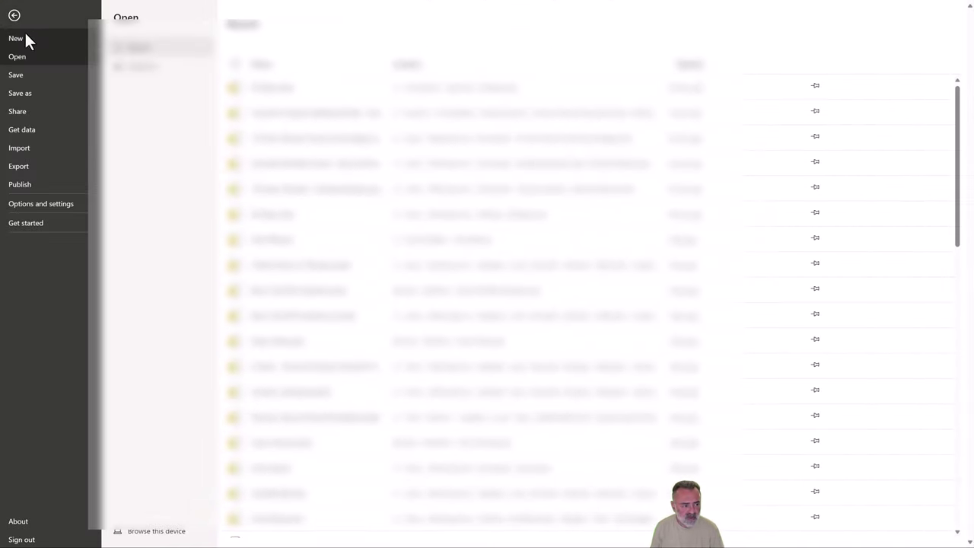
click(31, 40)
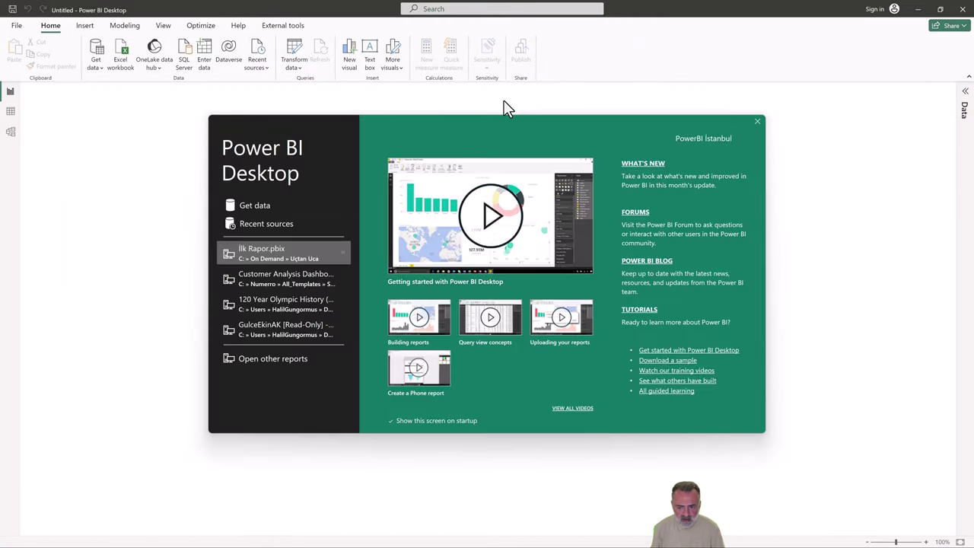
click(757, 122)
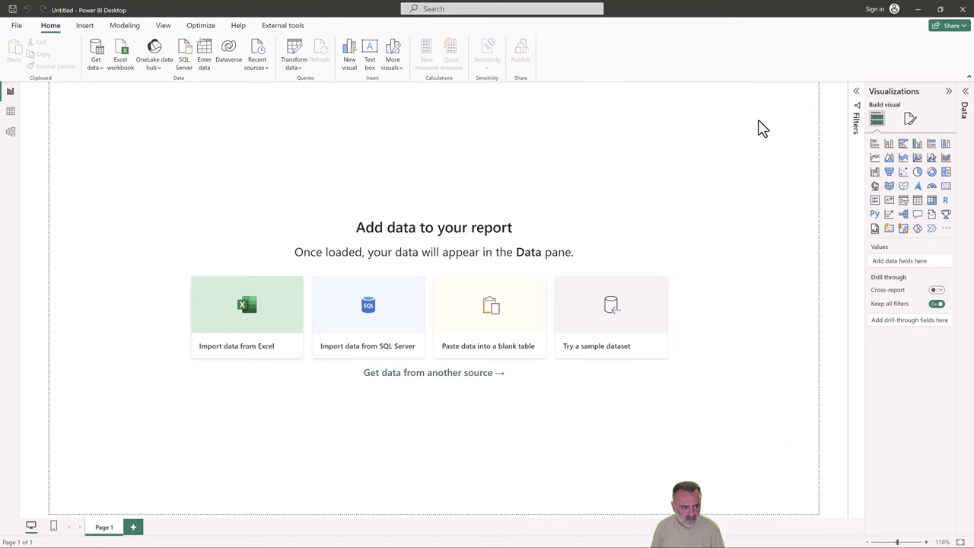
click(97, 72)
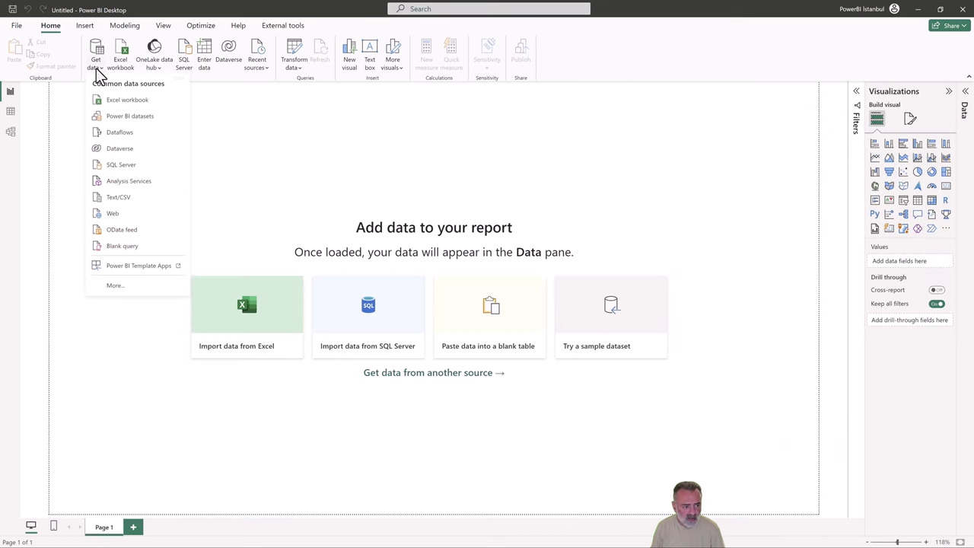
click(143, 120)
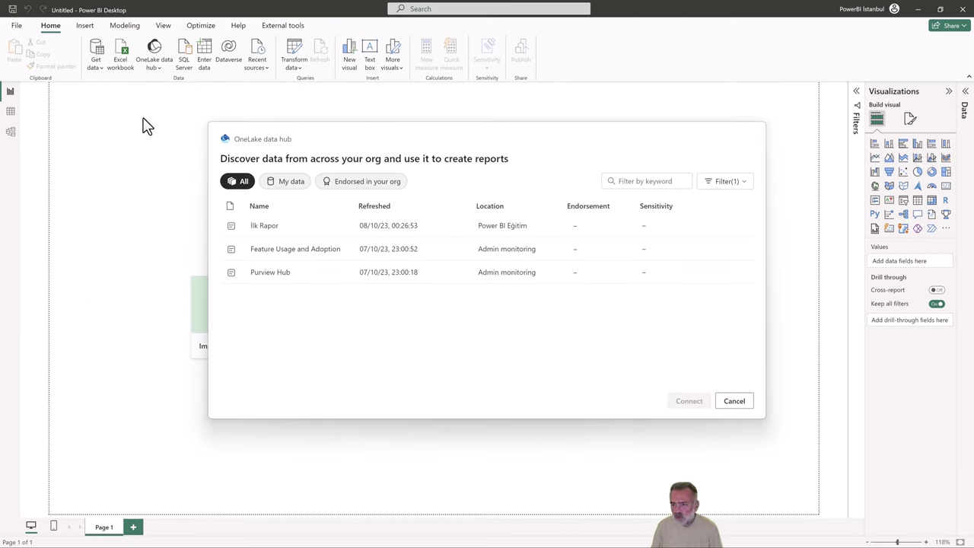
click(264, 229)
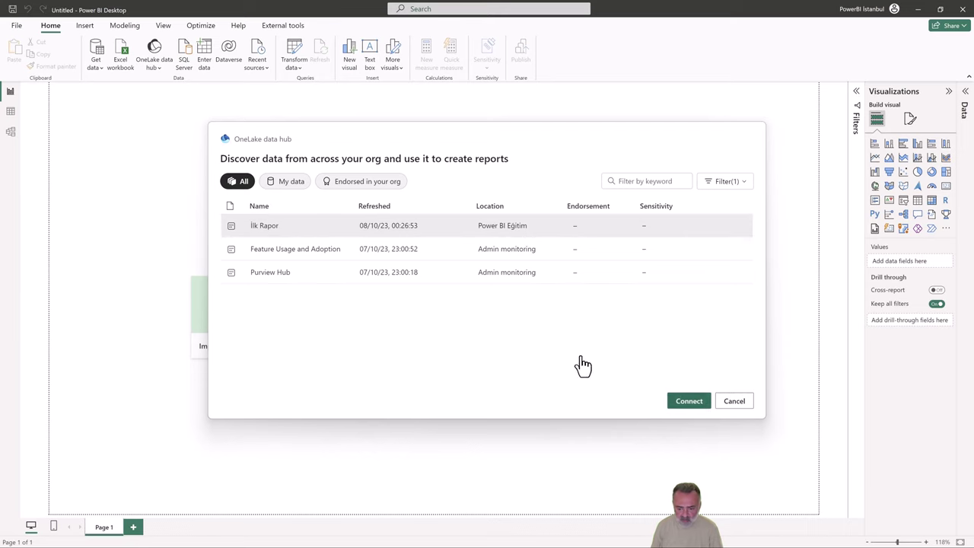
click(687, 403)
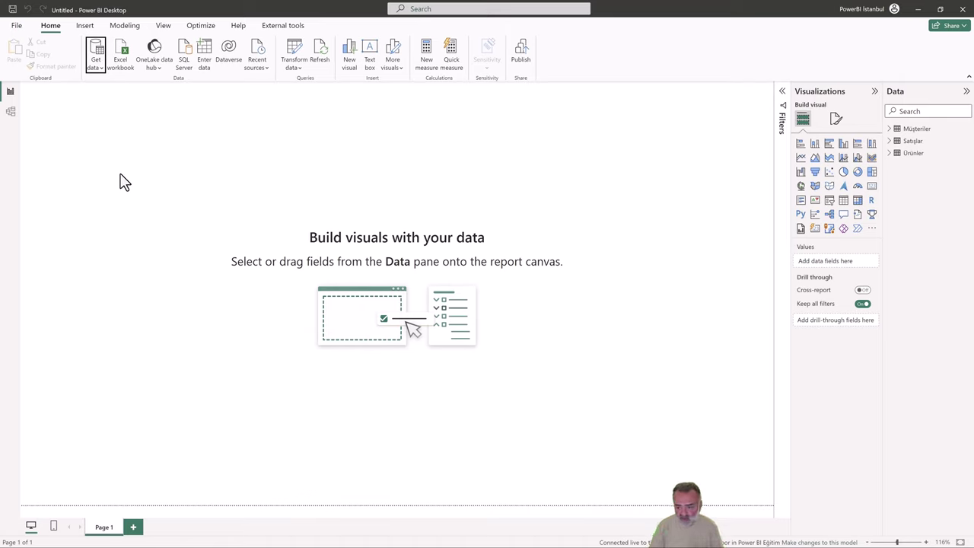
Create a table visual with Müşteri Adı from Müşteriler and Satış Tutarı TL from Satışlar.
click(895, 131)
click(890, 129)
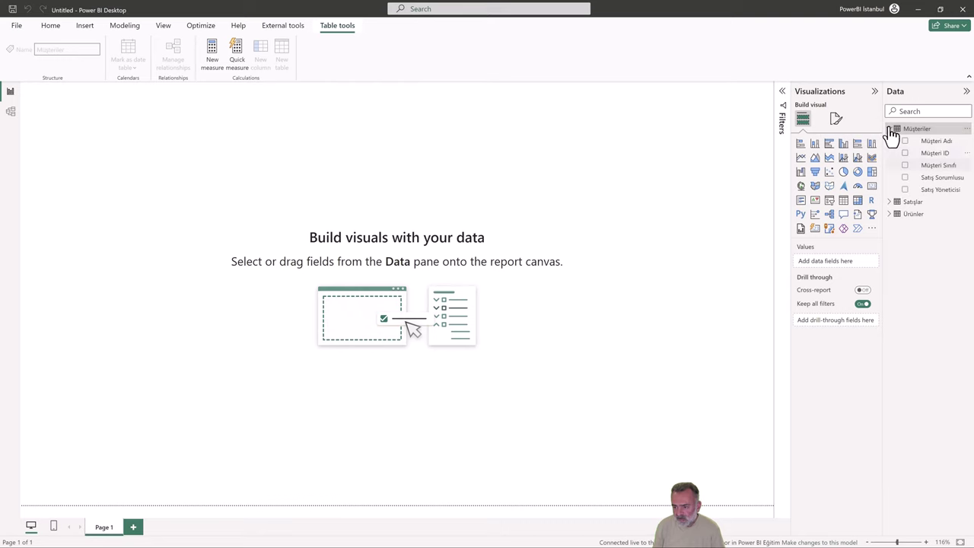
drag(940, 143, 402, 156)
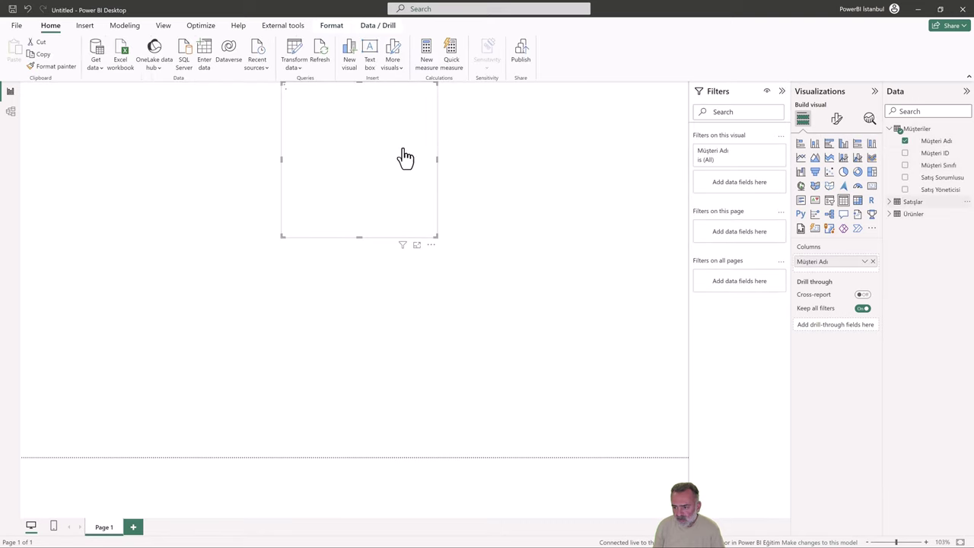
click(888, 202)
click(906, 227)
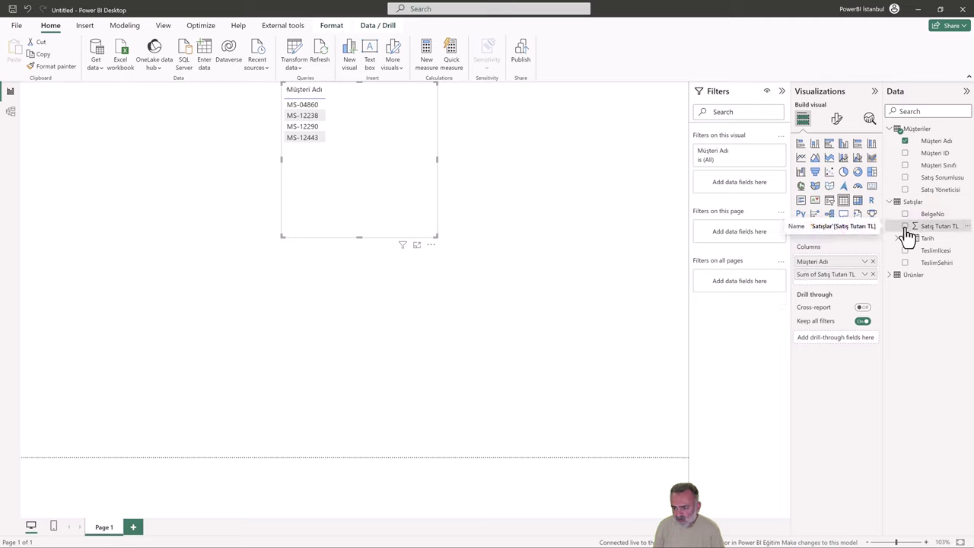
Reposition the customer sales table on the page and duplicate it, leaving the two tables side by side.
drag(398, 193, 384, 234)
key(ctrl+c)
key(ctrl+v)
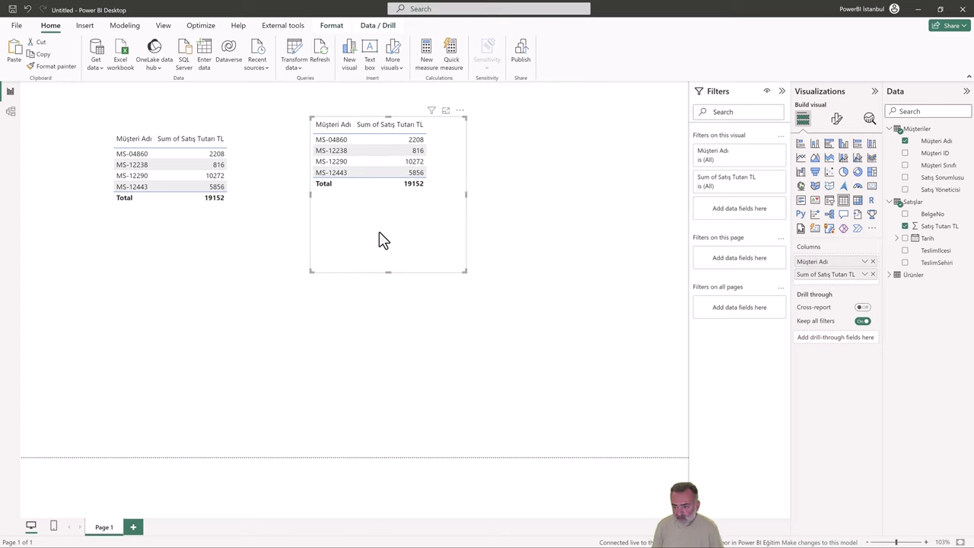
Replace Müşteri Adı with TeslimIlcesi as the first column of the copied table and enlarge that table downward.
drag(934, 251, 874, 266)
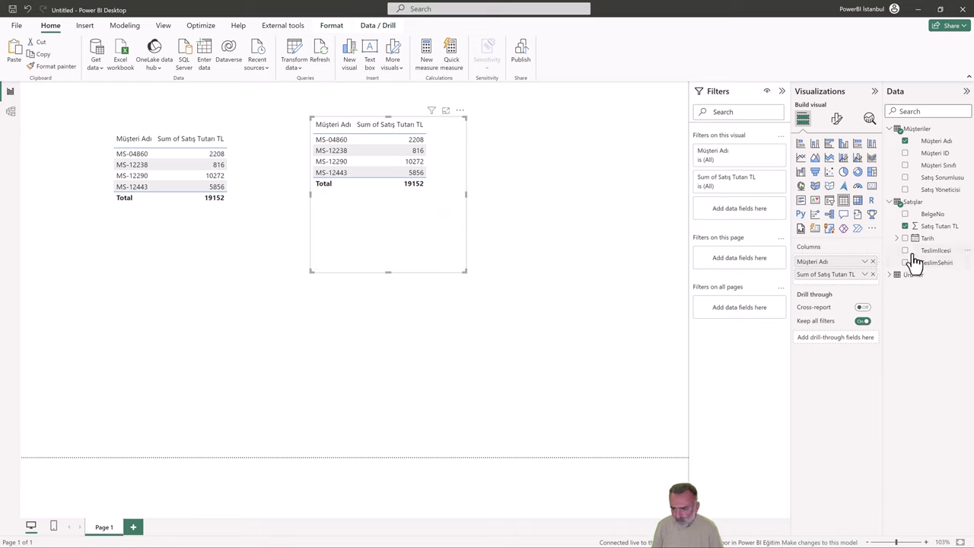
drag(935, 250, 841, 261)
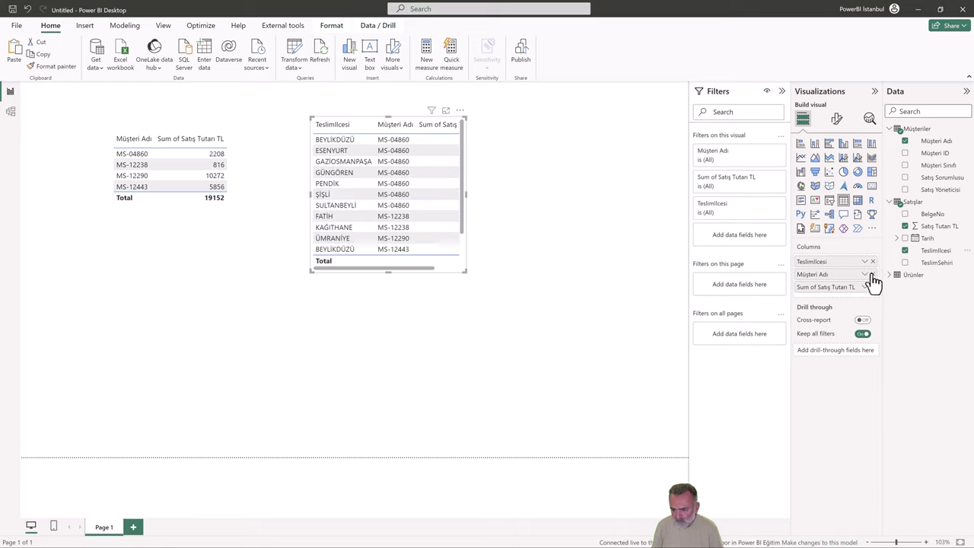
click(872, 274)
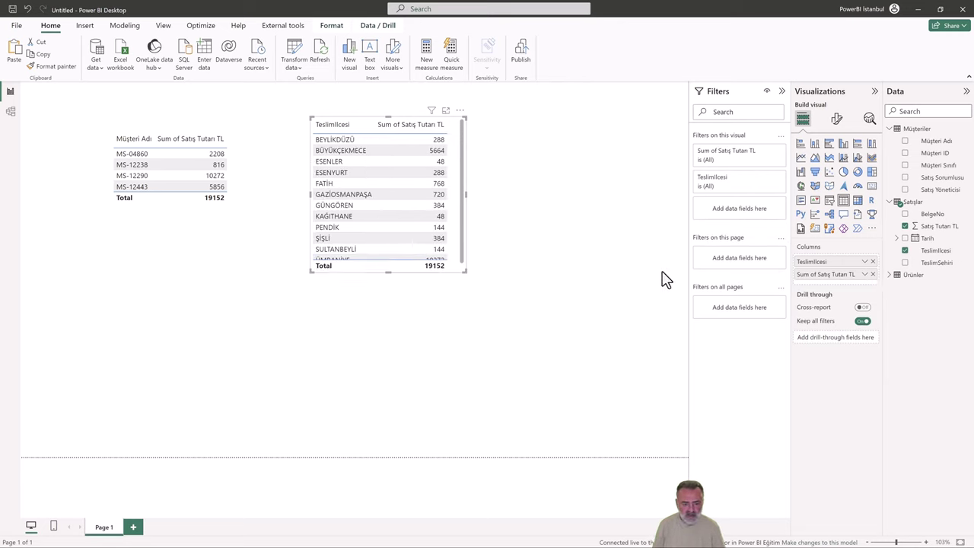
drag(465, 271, 478, 332)
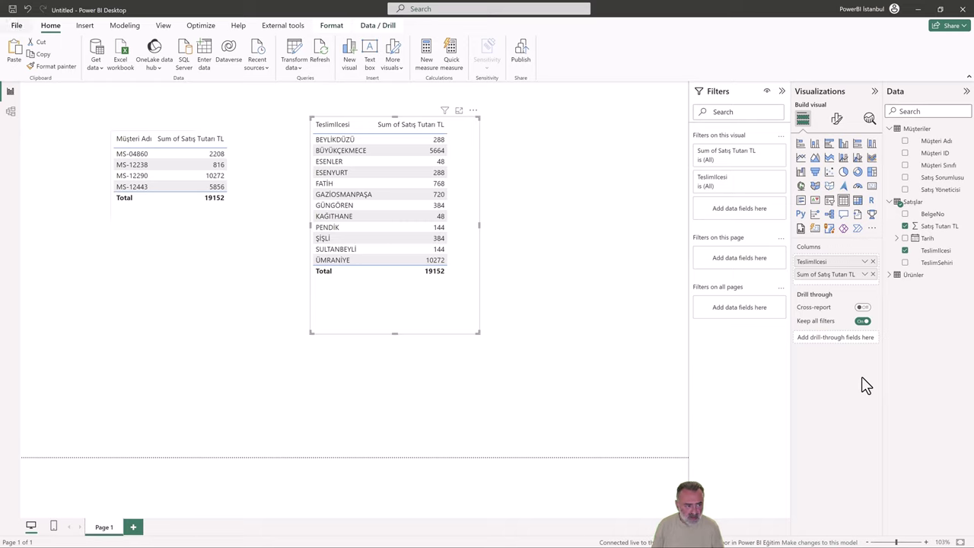
Save the report as Lokaldeki PBI Desktop in the Uçtan Uca folder and publish it to the Power BI Eğitim workspace.
click(521, 57)
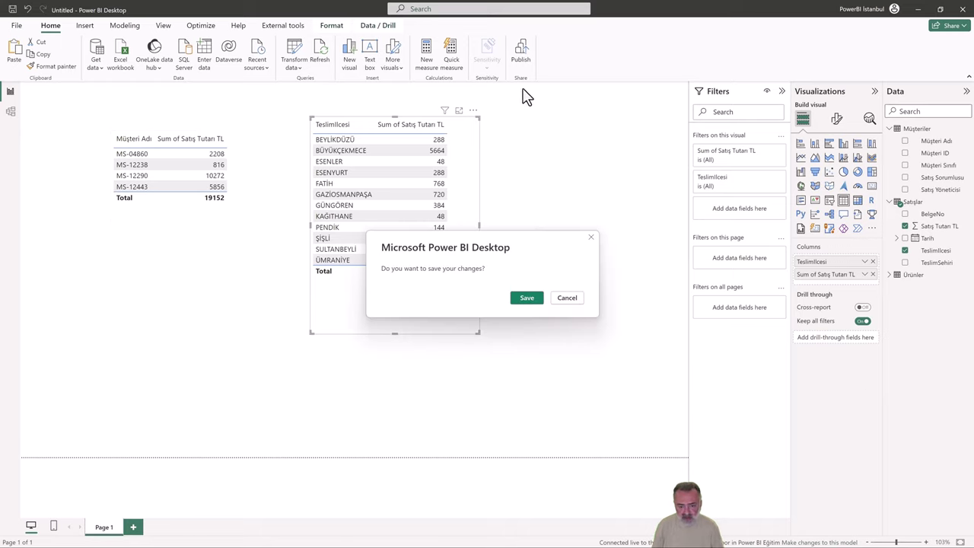
click(527, 298)
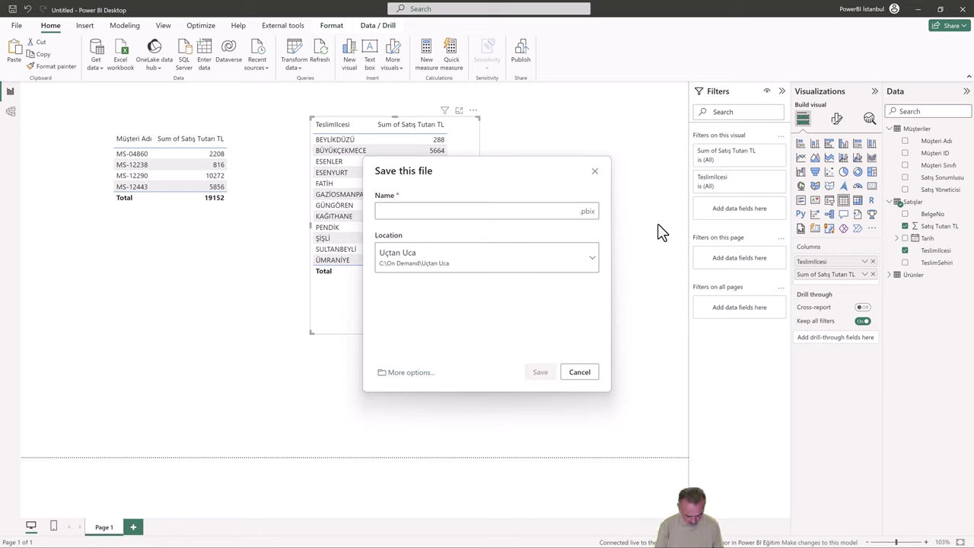
text(Lokaldeki)
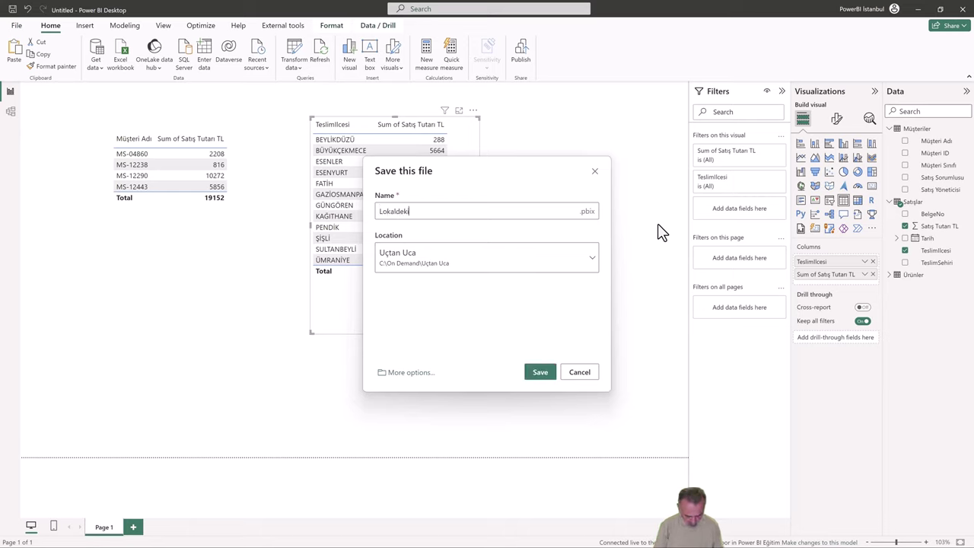
text( PBI Desktop)
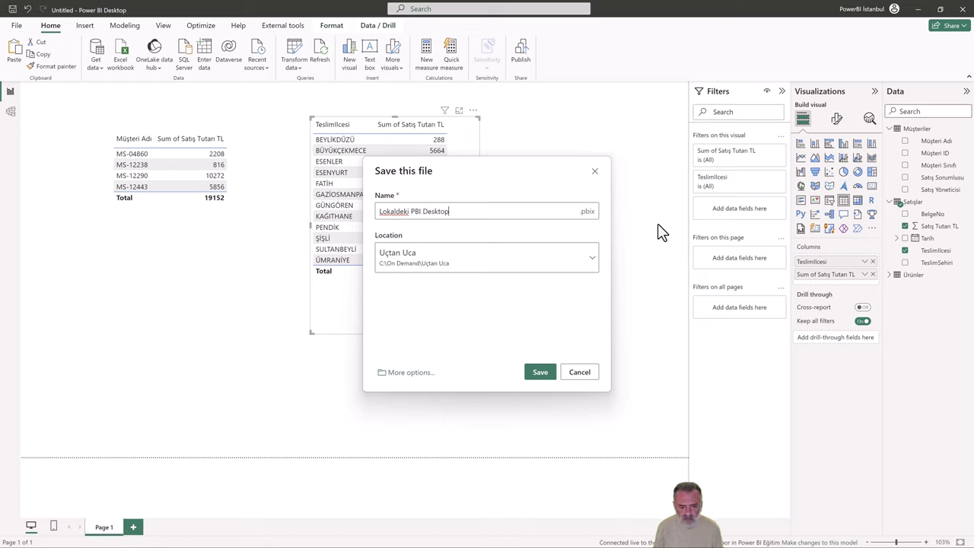
click(541, 372)
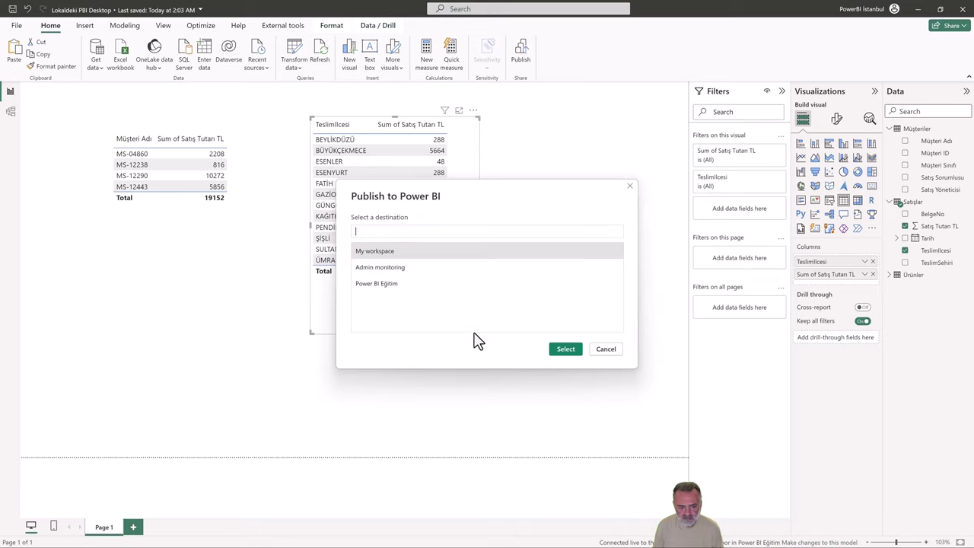
click(390, 288)
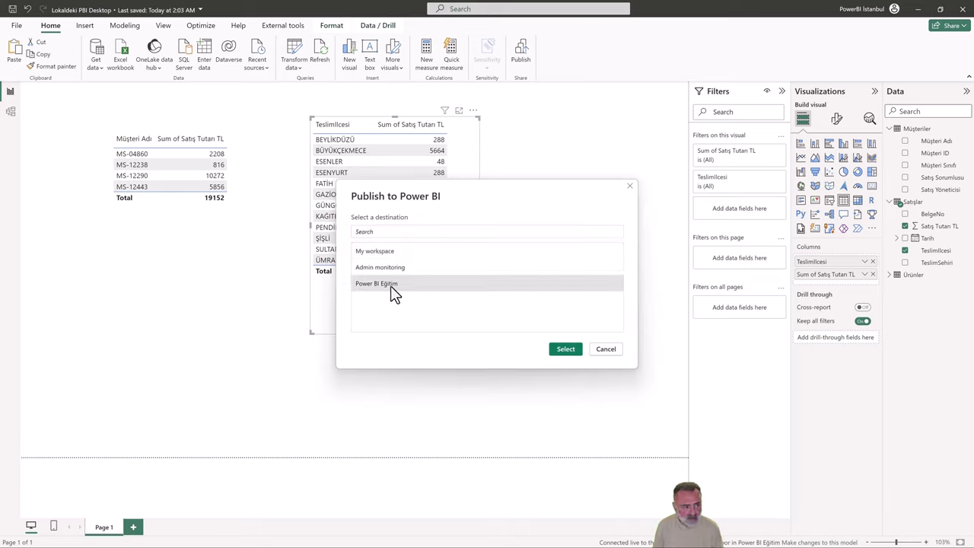
click(567, 349)
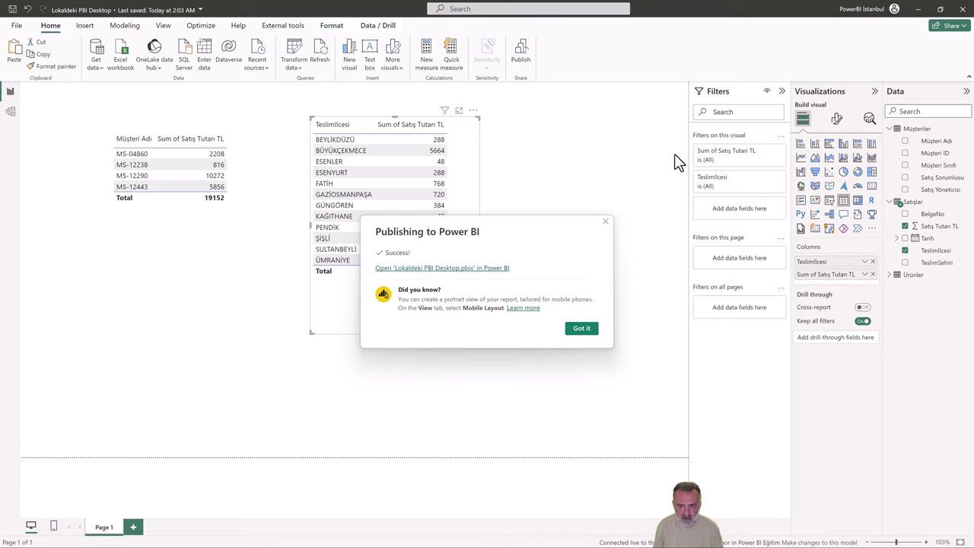
Switch to the admin's Chrome session, refresh the Power BI Eğitim workspace, and review the Lokaldeki PBI Desktop report before returning to the workspace list.
key(alt+Tab)
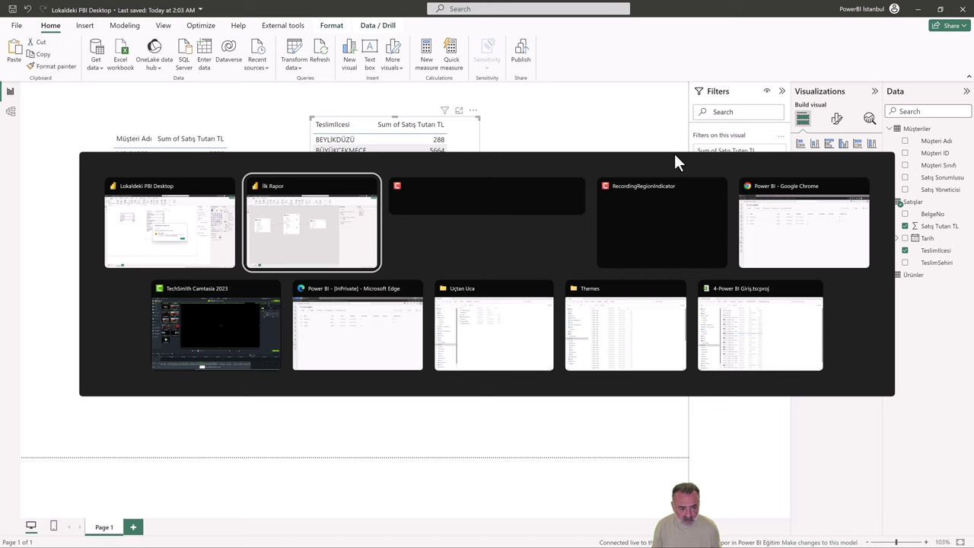
key(alt+Tab)
key(alt+Tab)
key(alt+Tab)
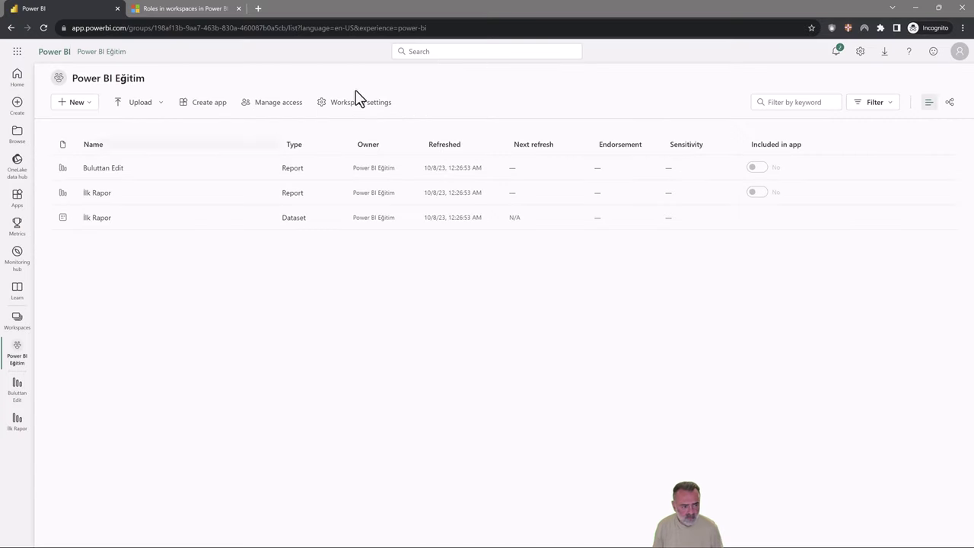
click(43, 29)
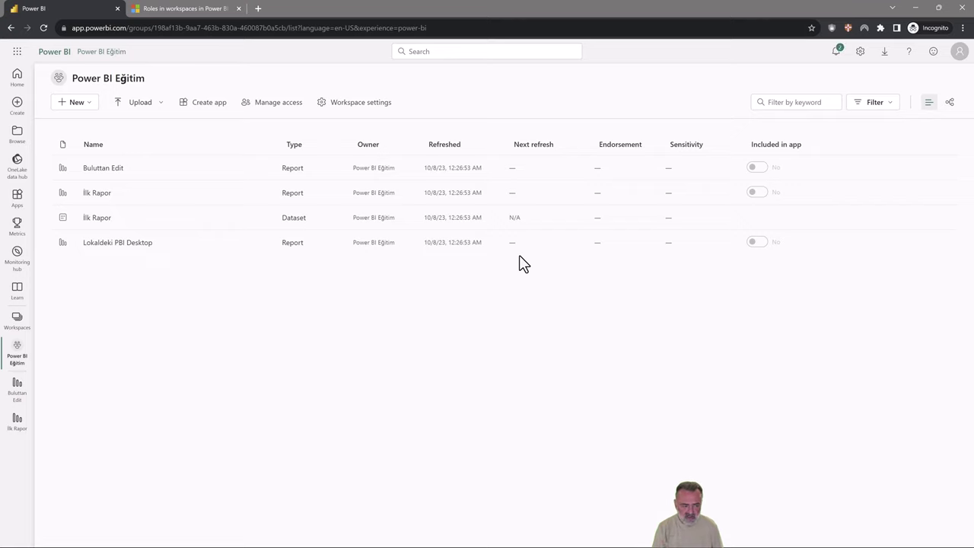
click(144, 257)
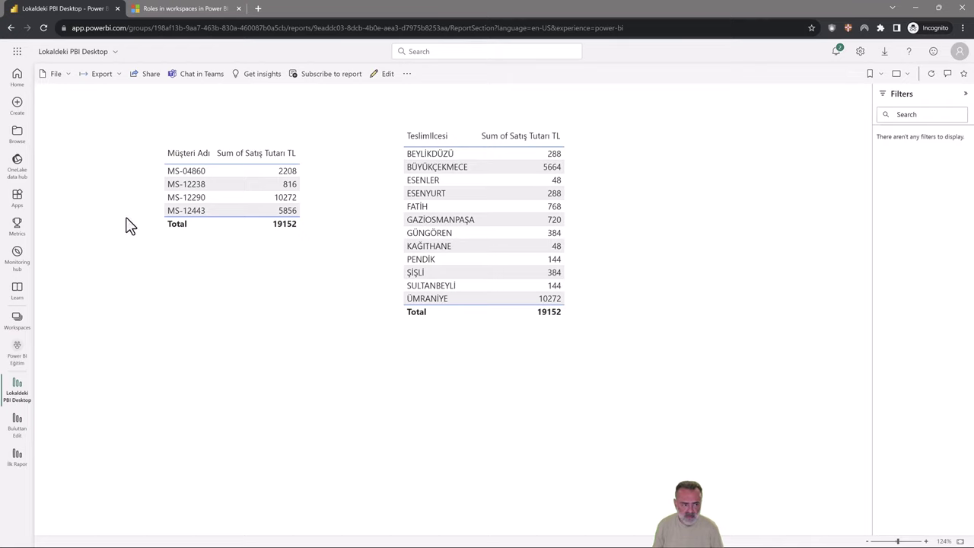
click(12, 28)
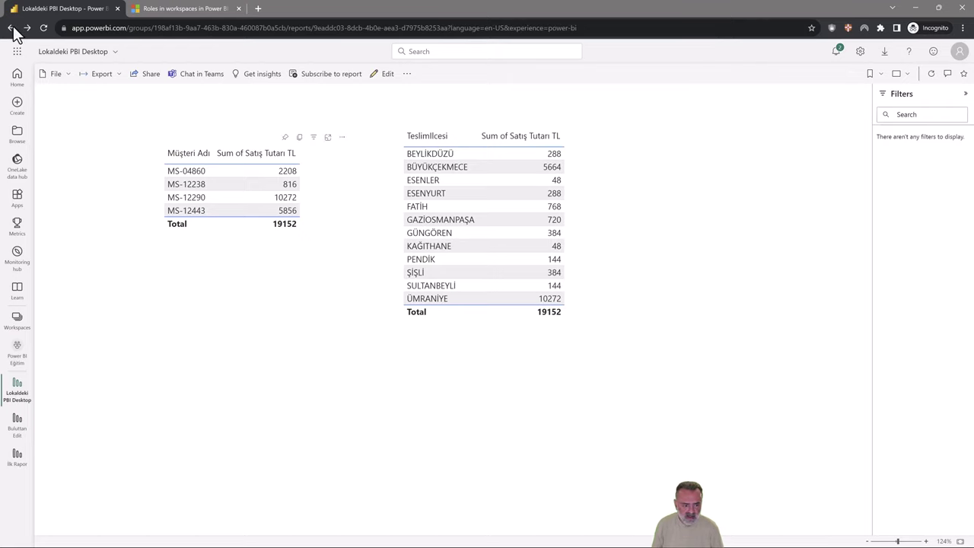
click(17, 351)
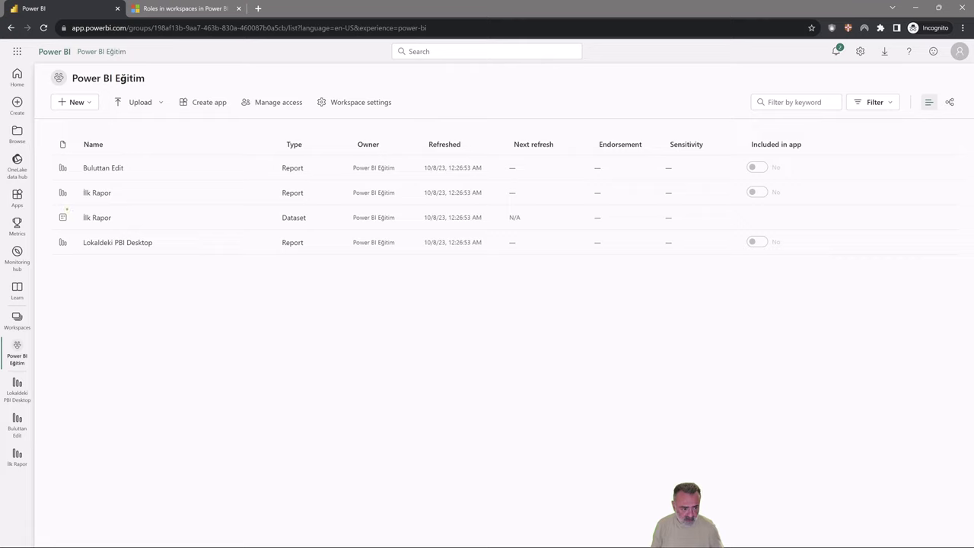
mouse_move(67, 208)
mouse_down()
mouse_move(98, 227)
mouse_move(593, 216)
mouse_up()
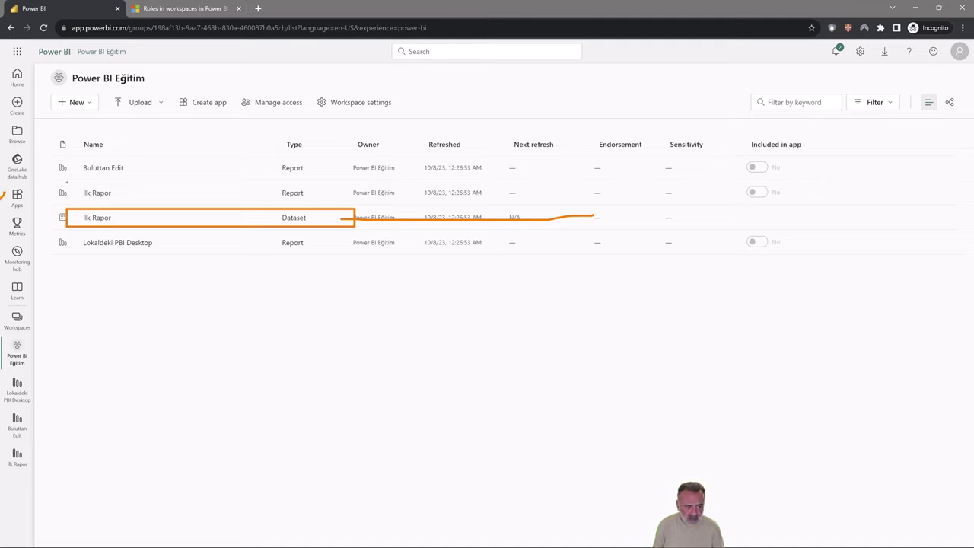
key(e)
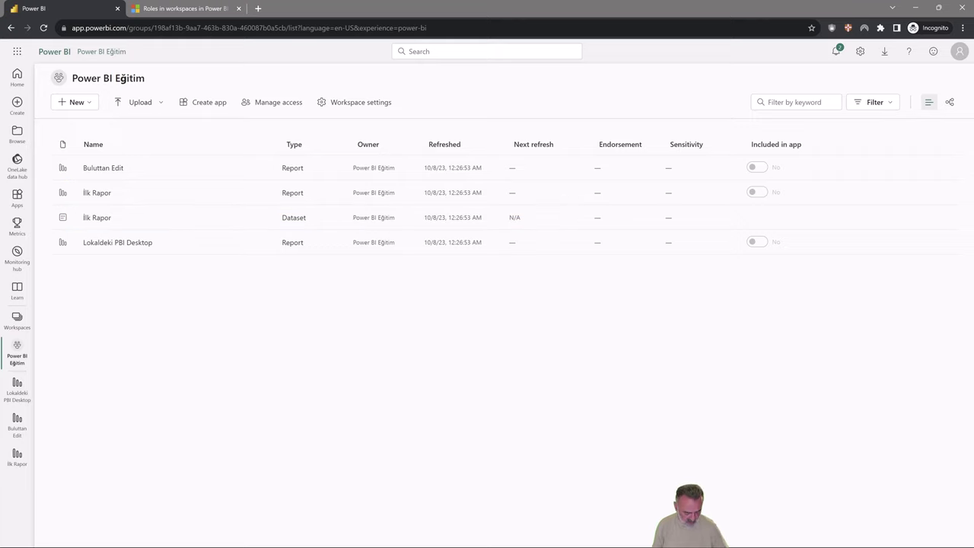
mouse_move(76, 183)
mouse_down()
mouse_move(119, 210)
mouse_move(269, 212)
mouse_move(322, 198)
mouse_move(304, 226)
mouse_move(315, 230)
mouse_up()
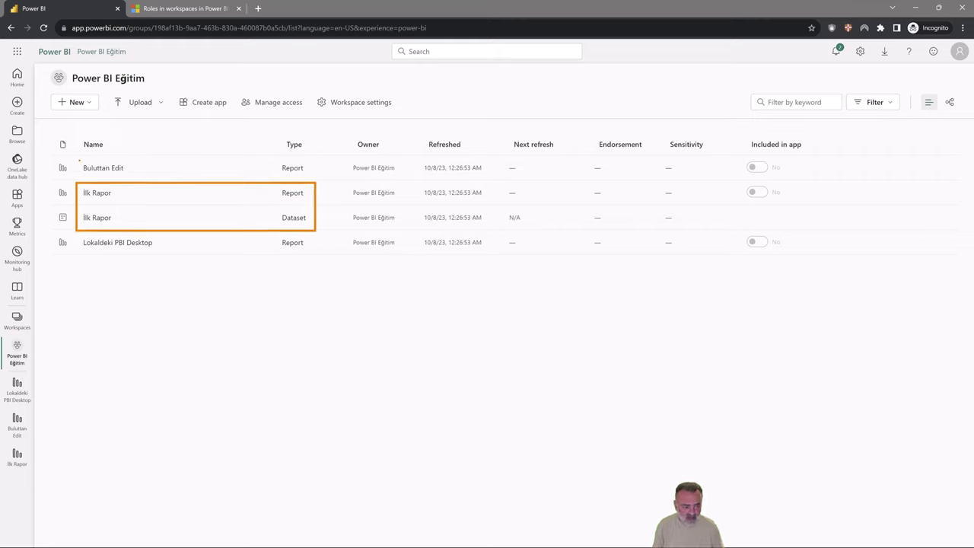
mouse_move(77, 157)
mouse_down()
mouse_move(127, 182)
mouse_move(340, 175)
mouse_move(319, 168)
mouse_move(488, 150)
mouse_up()
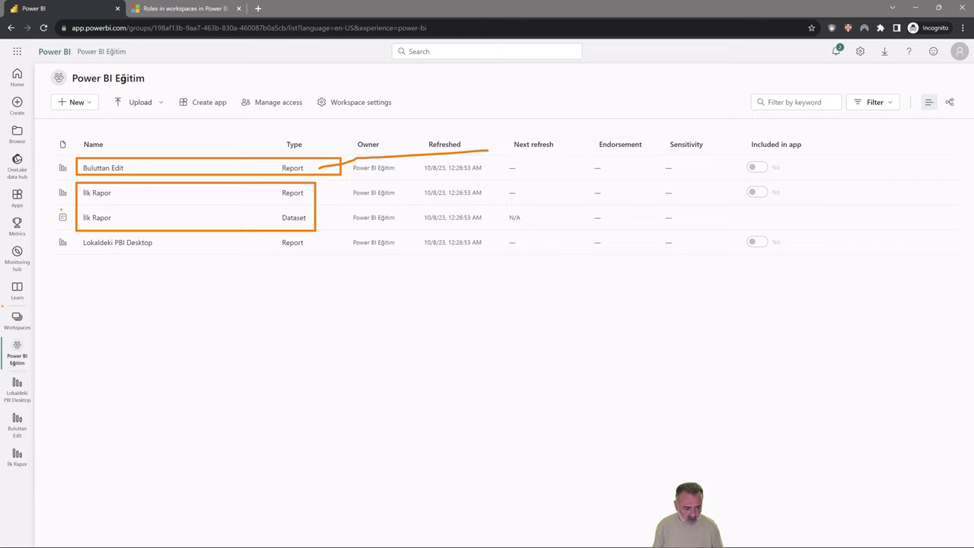
mouse_move(79, 236)
mouse_down()
mouse_move(79, 251)
mouse_move(257, 273)
mouse_move(325, 243)
mouse_move(86, 234)
mouse_up()
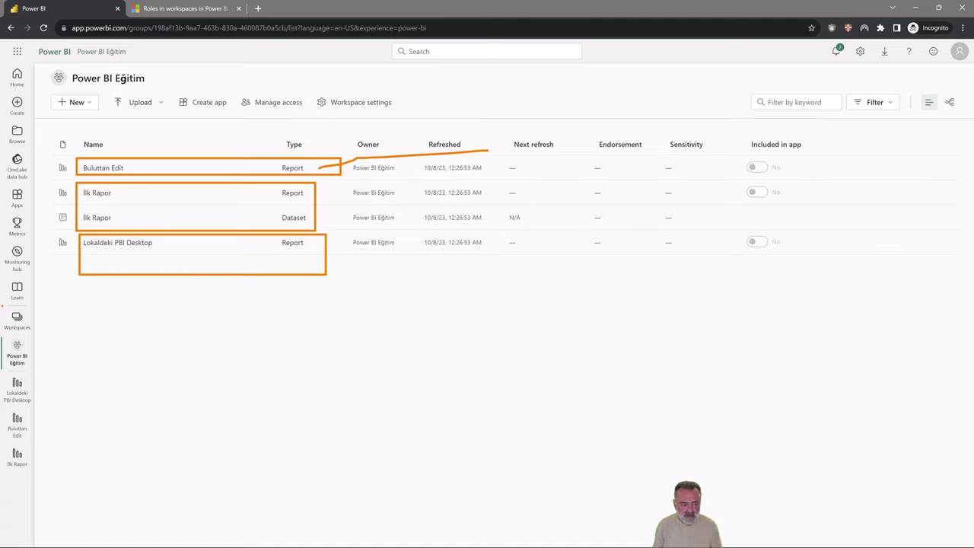
key(Escape)
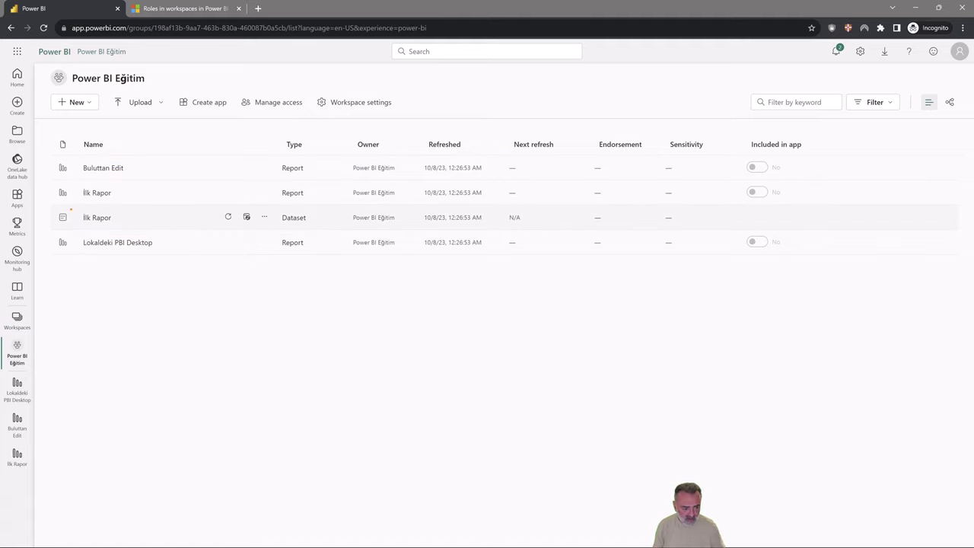
mouse_move(71, 209)
mouse_down()
mouse_move(226, 241)
mouse_move(340, 226)
mouse_up()
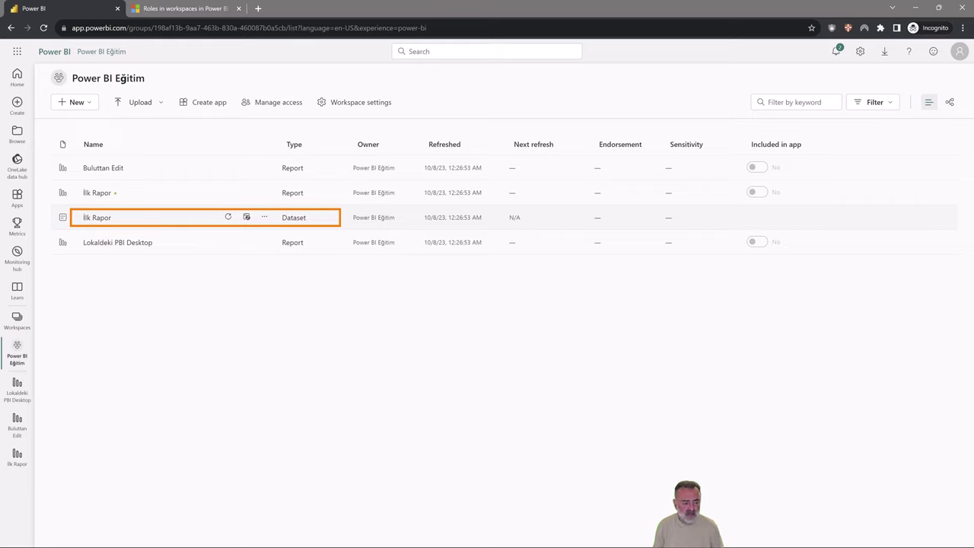
mouse_move(115, 193)
mouse_down()
mouse_move(157, 175)
mouse_move(173, 151)
mouse_up()
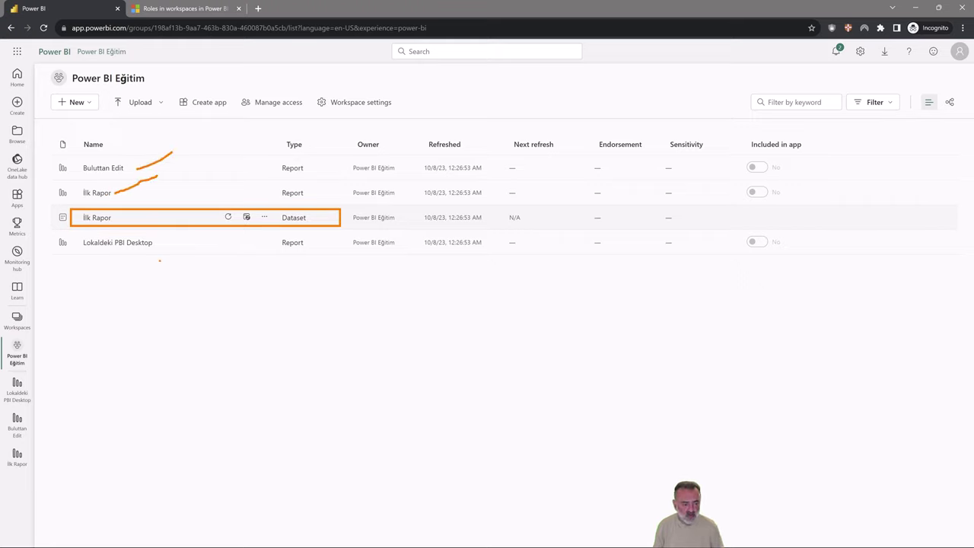
drag(152, 242, 178, 287)
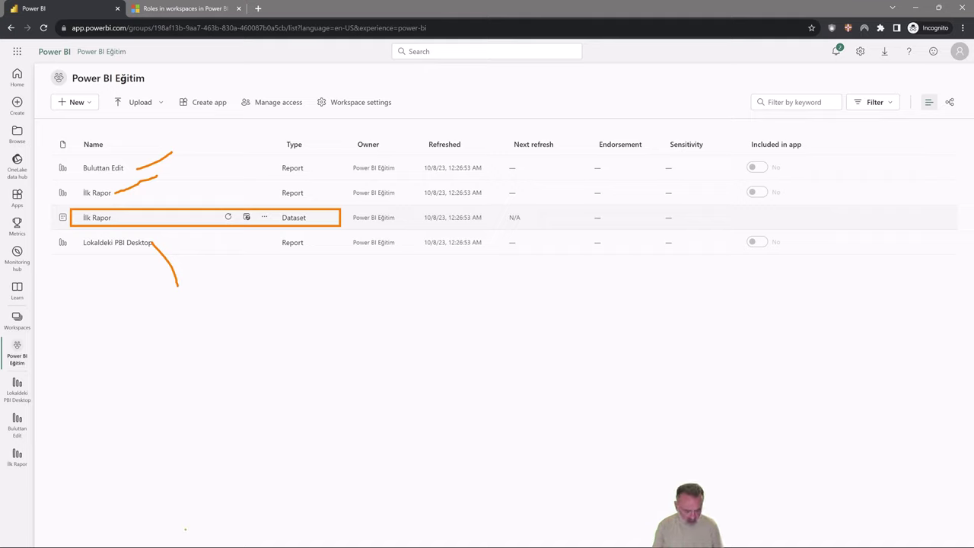
Switch to the Lokaldeki PBI Desktop report in Power BI Desktop, dismiss its publishing dialog, and return to the workspace in Chrome.
key(alt+Tab)
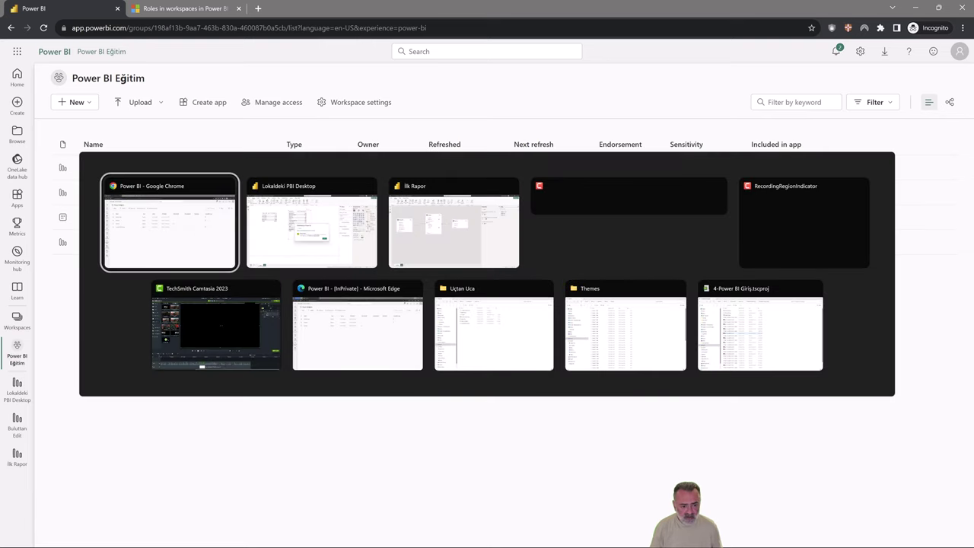
key(alt+Tab)
click(583, 328)
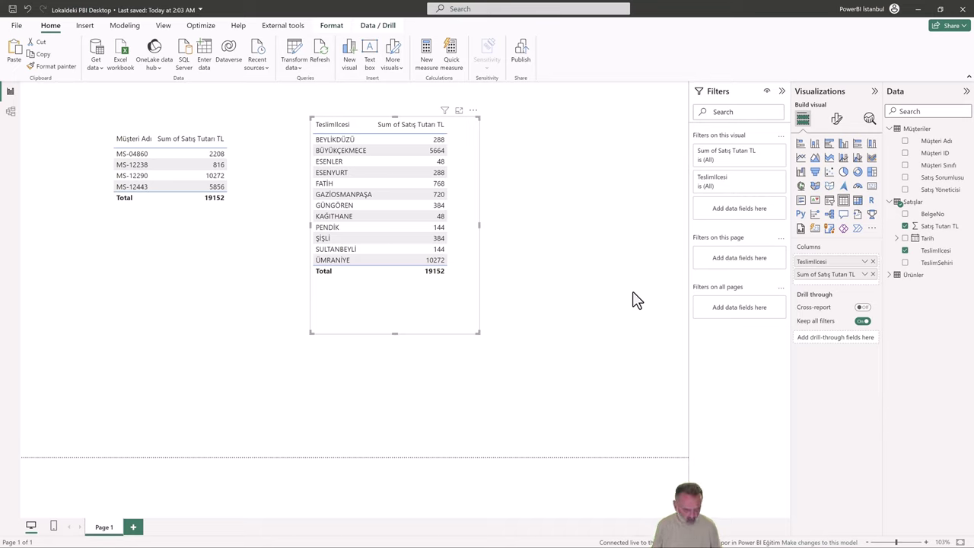
key(alt+Tab)
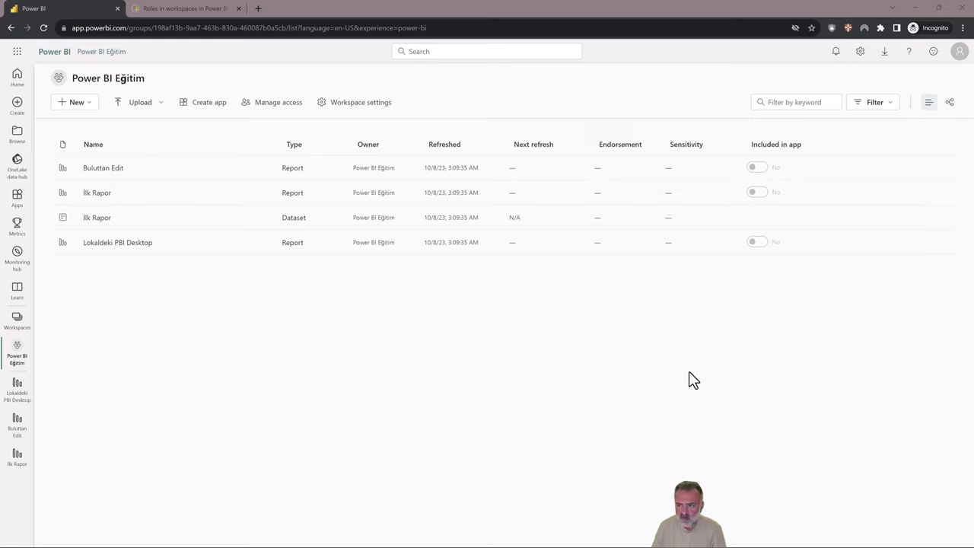
Open the connections and gateways management page, widen the connection Name column, and view the on-premises data gateways.
click(861, 52)
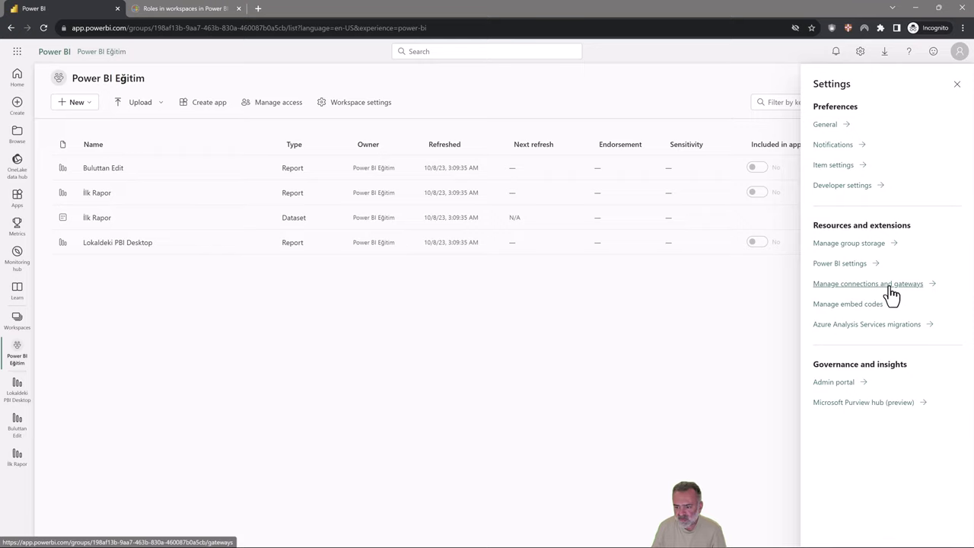
click(887, 286)
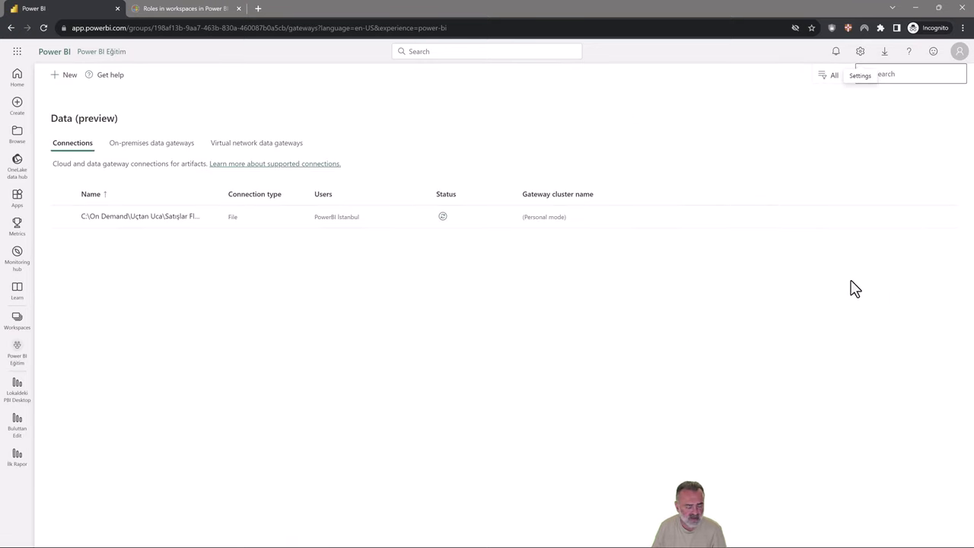
drag(225, 196, 271, 198)
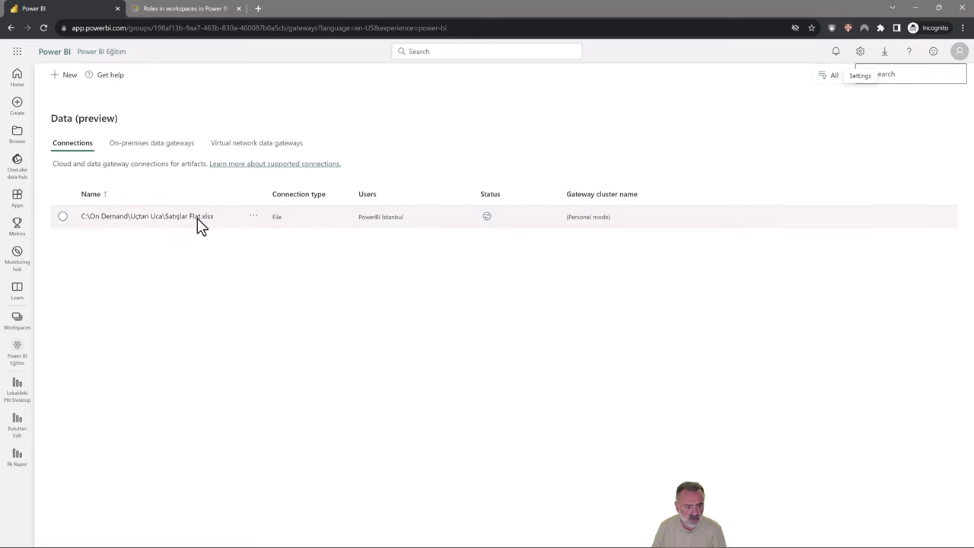
click(168, 152)
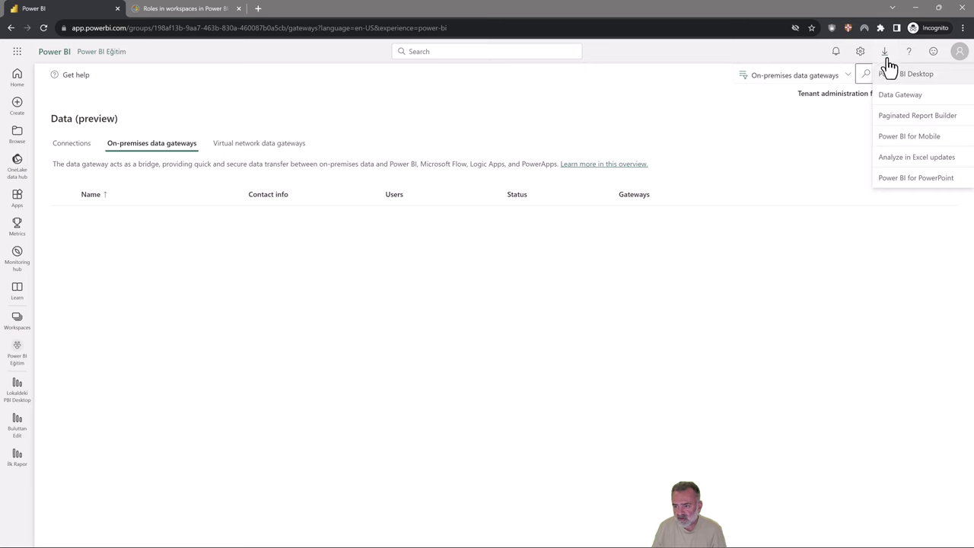
Download the standard mode data gateway installer and save it as GatewayInstall.
click(898, 98)
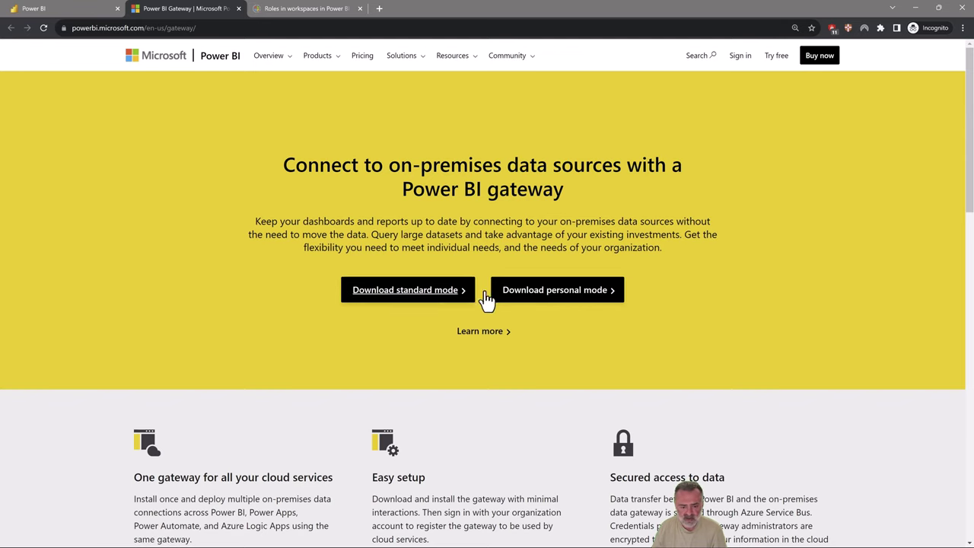
click(439, 300)
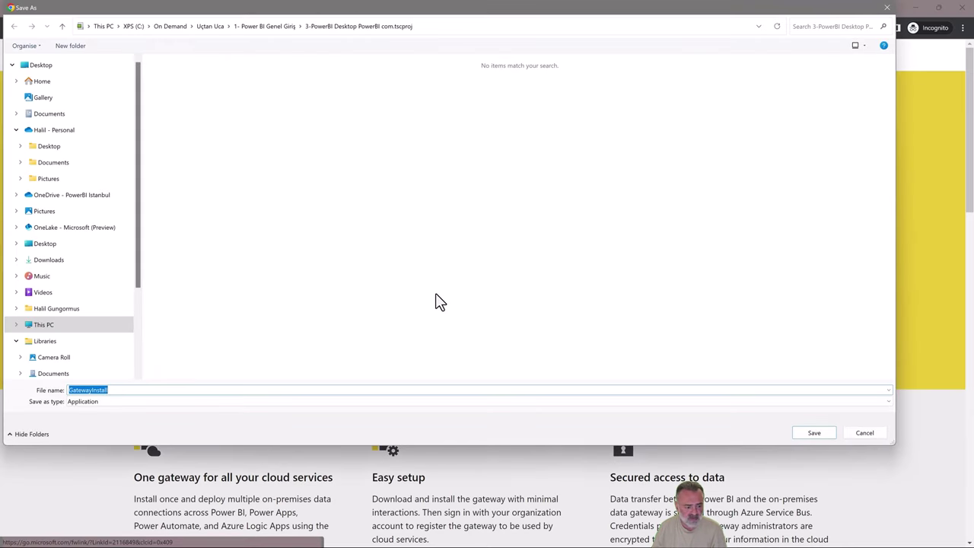
click(813, 434)
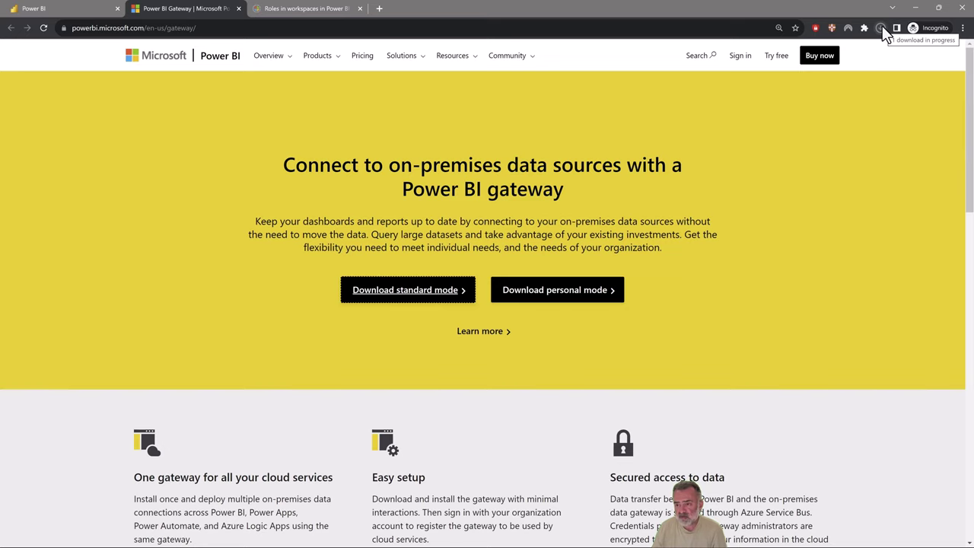
Run the downloaded GatewayInstall.exe, accept the terms, and install the gateway to C:\Program Files\On-premises data gateway.
click(880, 29)
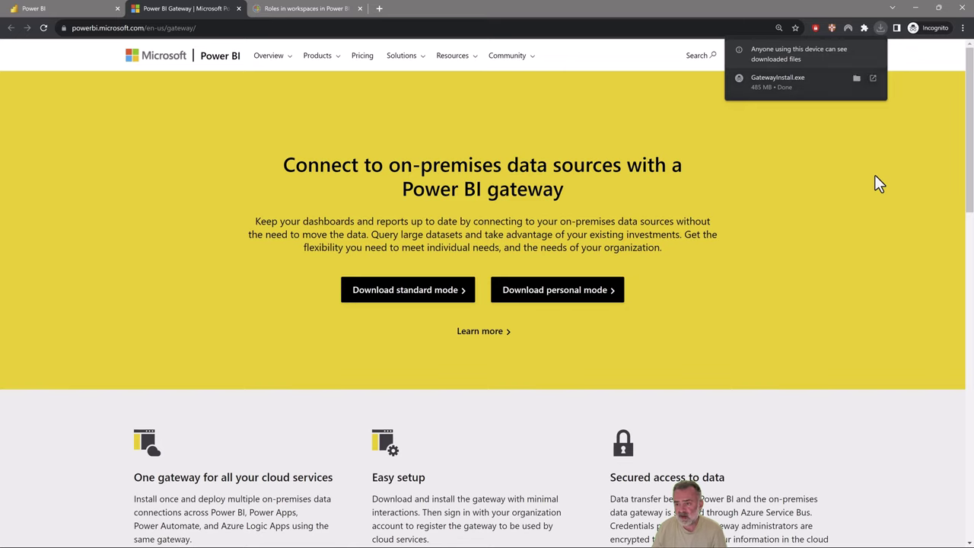
click(787, 79)
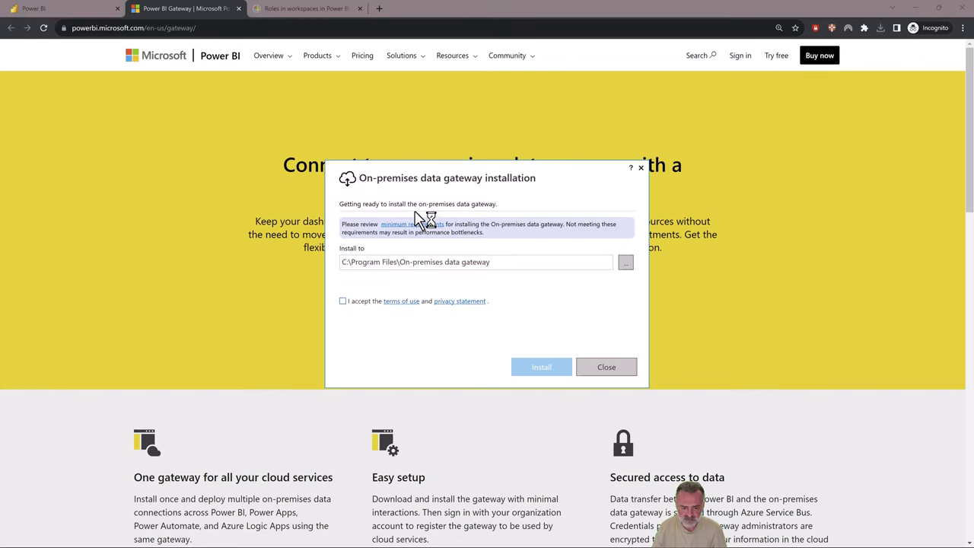
click(364, 303)
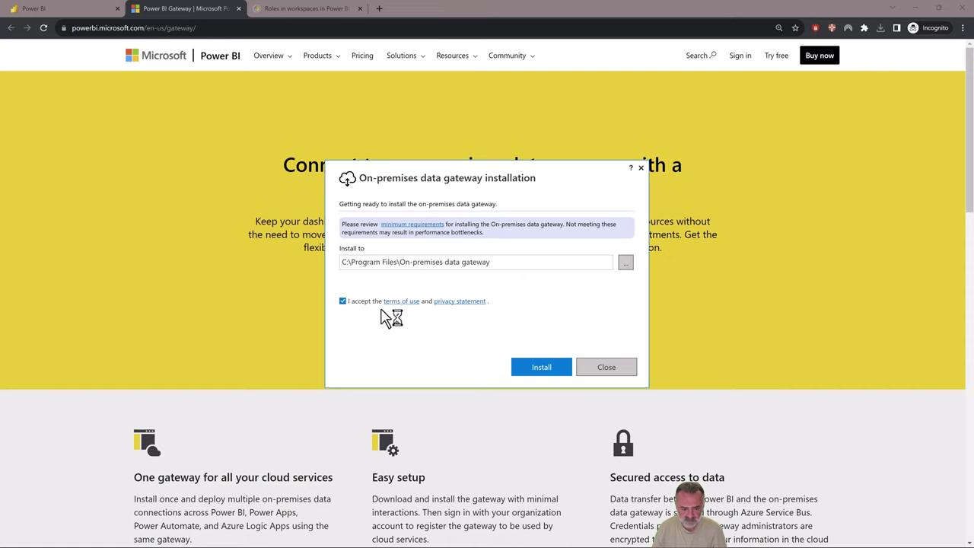
click(549, 370)
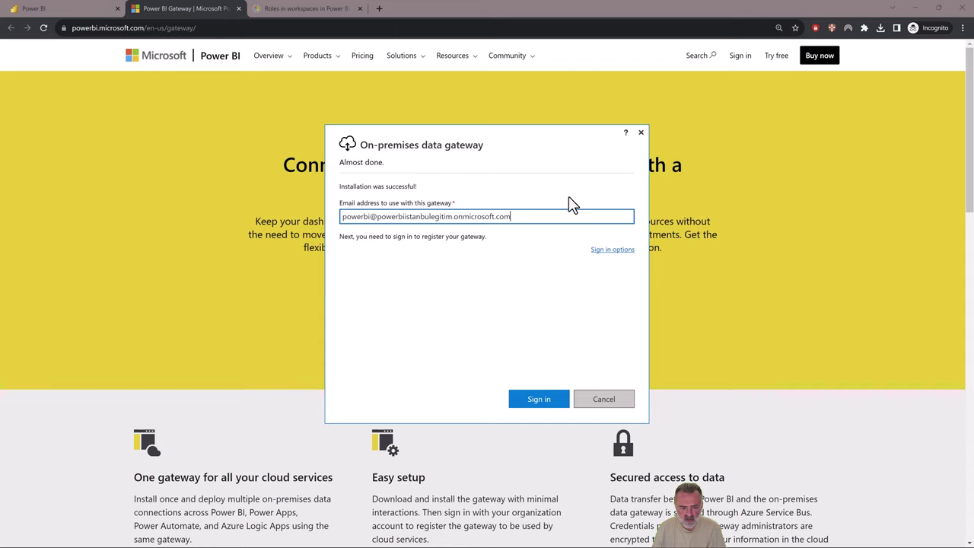
Sign in to the gateway through the use-another-account option with the organization account's e-mail and password.
click(539, 401)
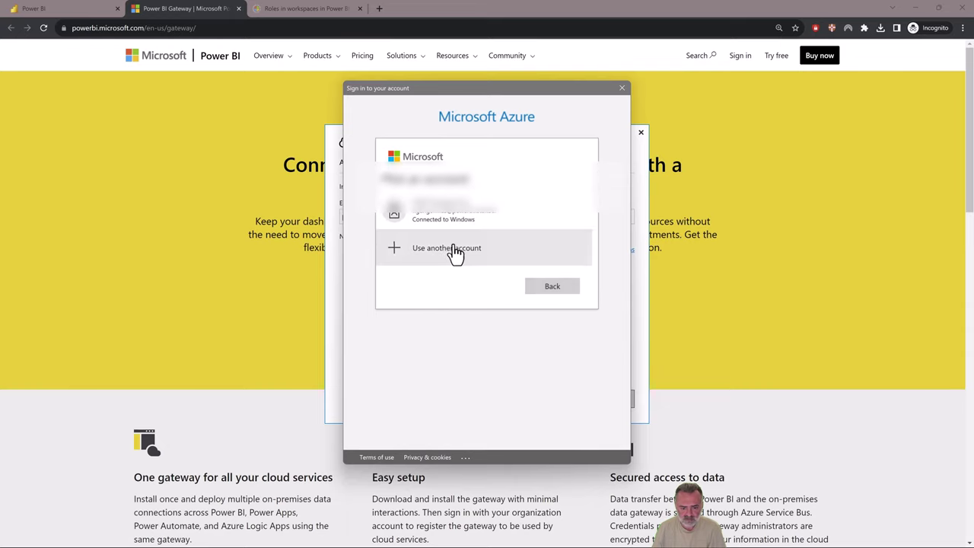
click(453, 251)
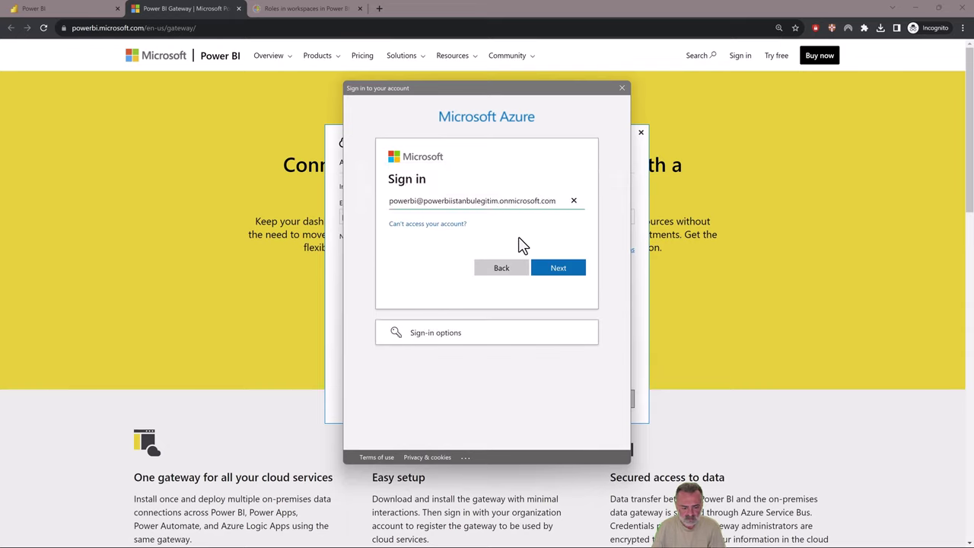
click(558, 268)
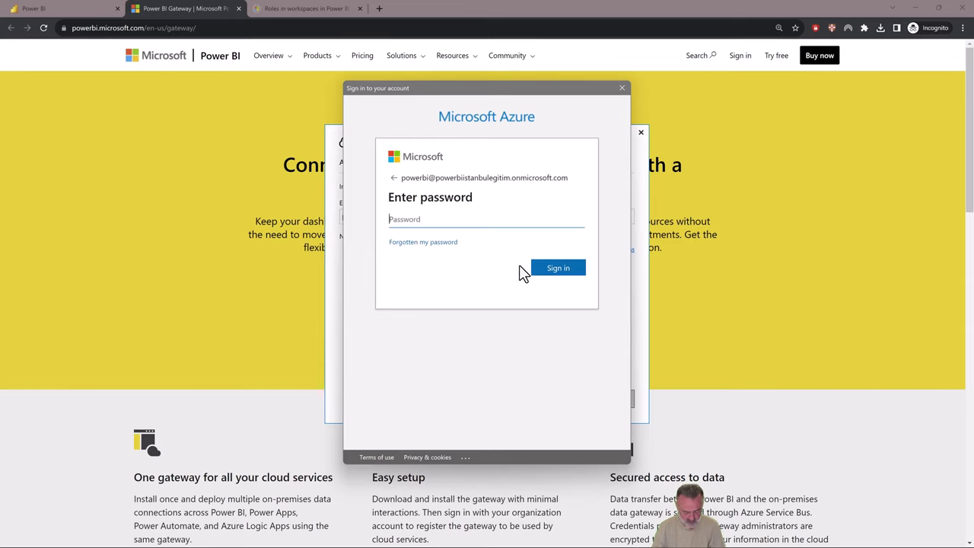
text(•••••••••••••)
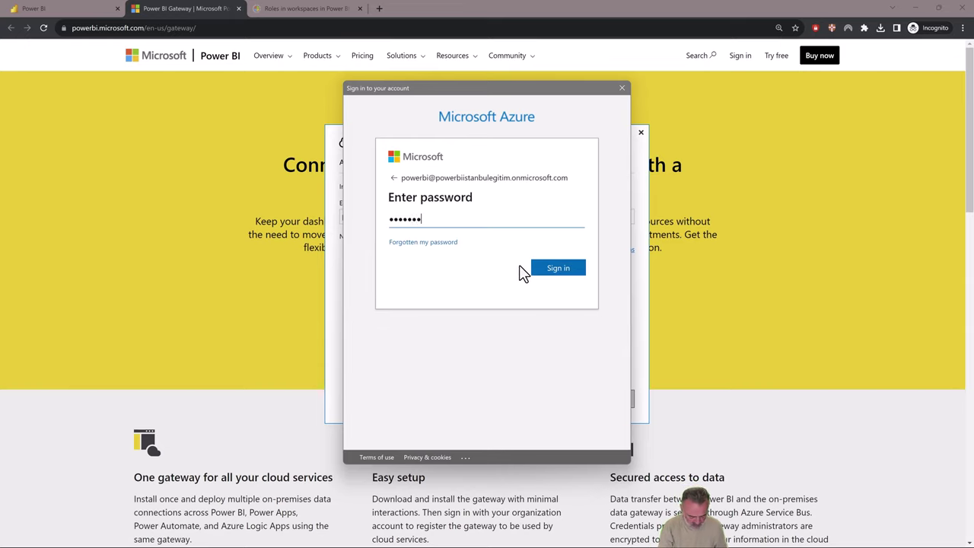
text(•••••)
key(Return)
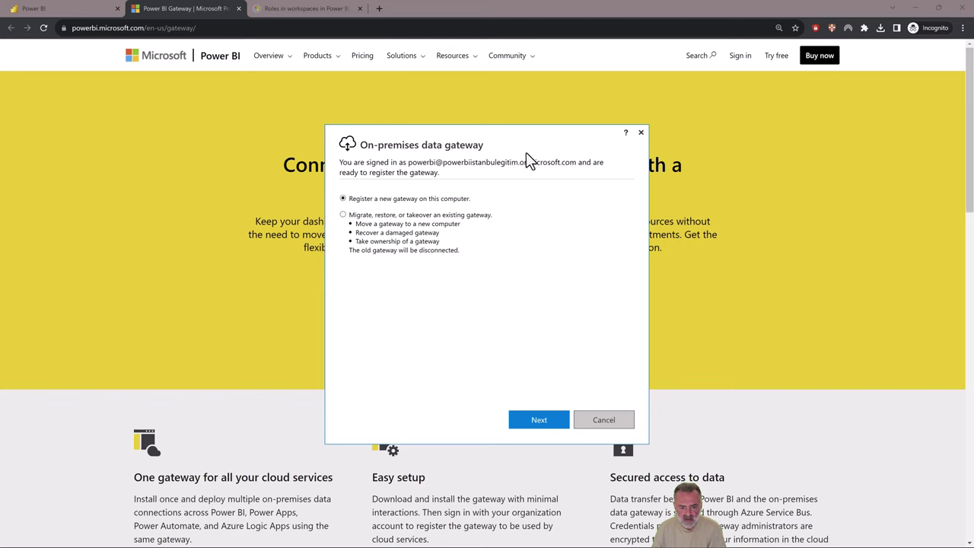
Choose to register a new gateway on this computer and name it Power BI Eğitim Gateway.
drag(530, 134, 529, 107)
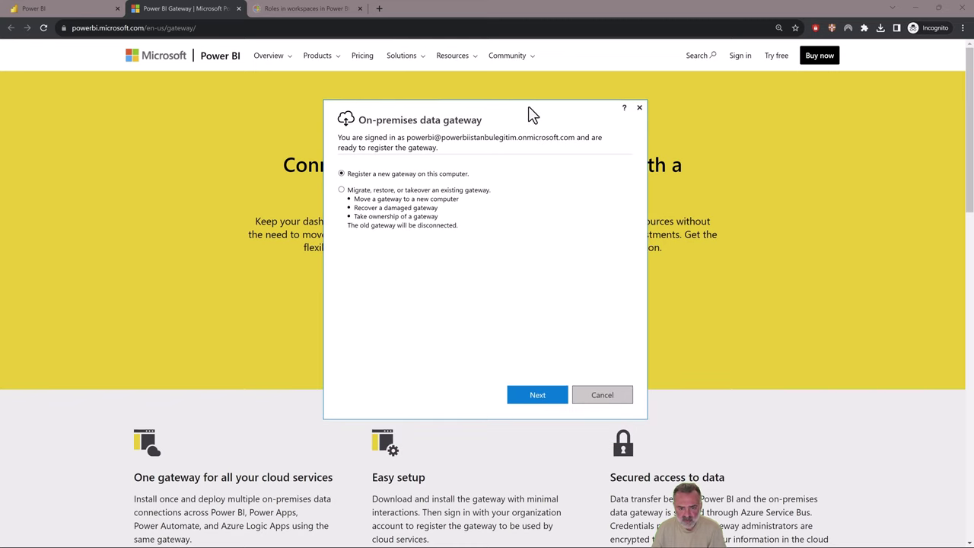
click(540, 392)
click(418, 183)
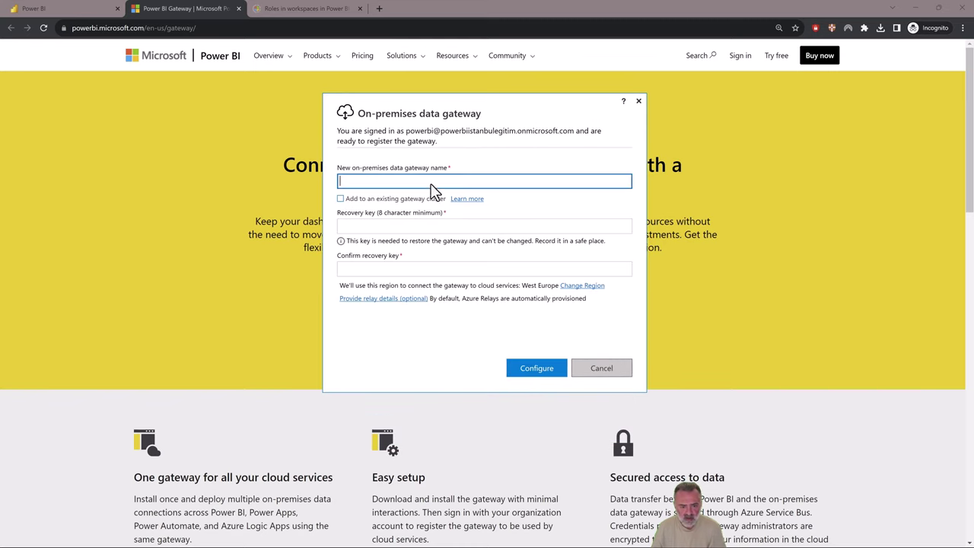
text(Powe)
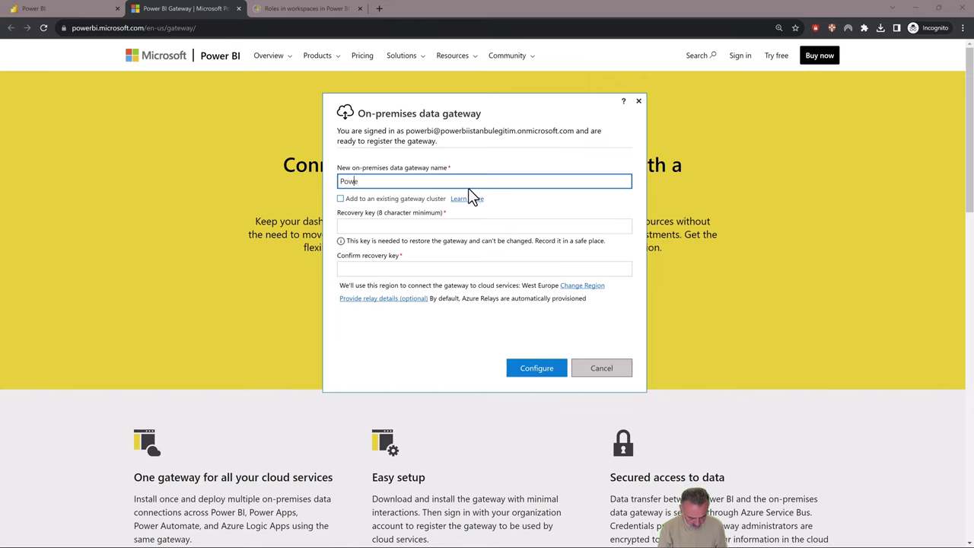
text(r BI Eğiti)
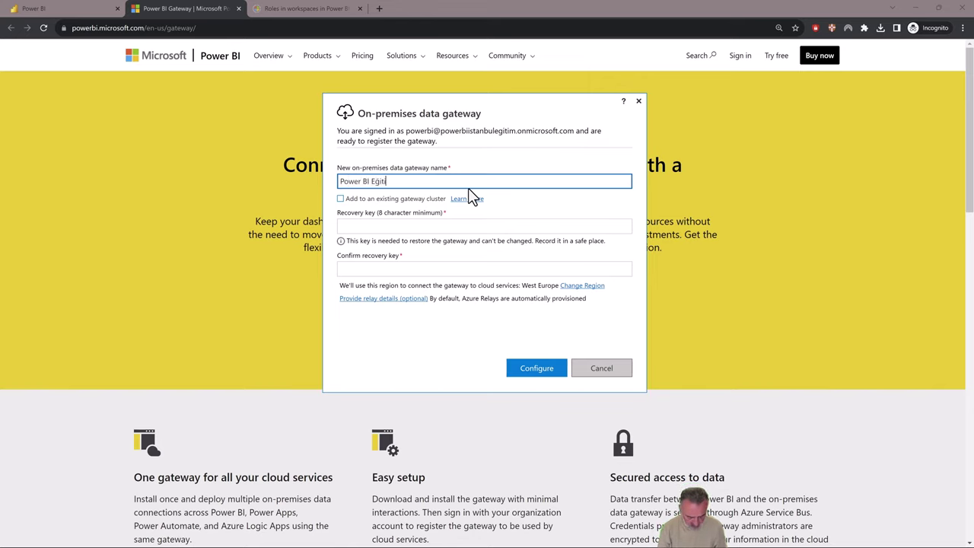
text(m Gate)
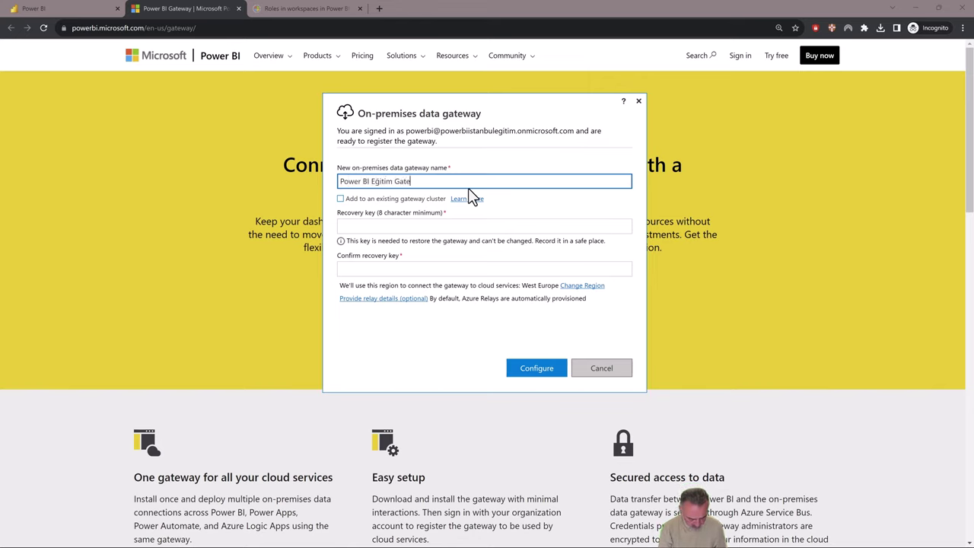
text(way'i)
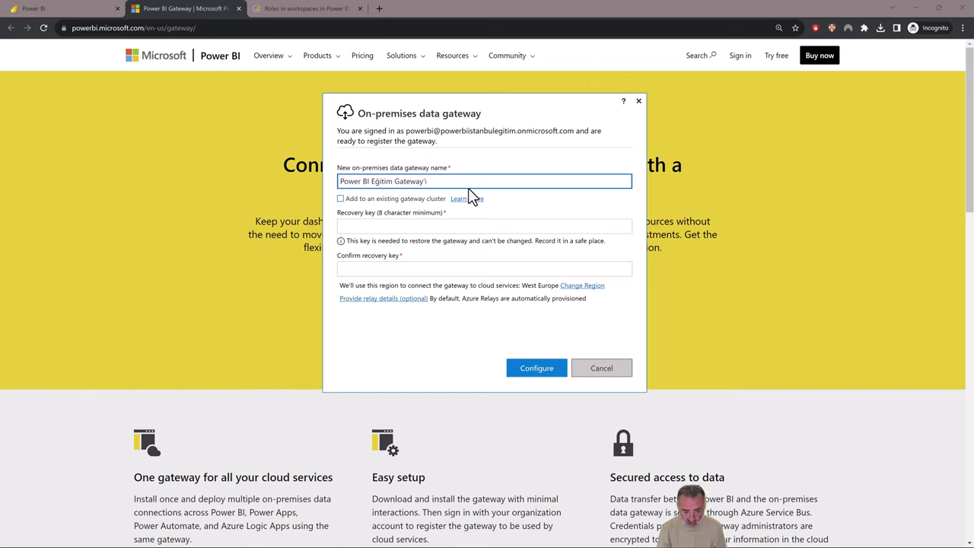
key(BackSpace)
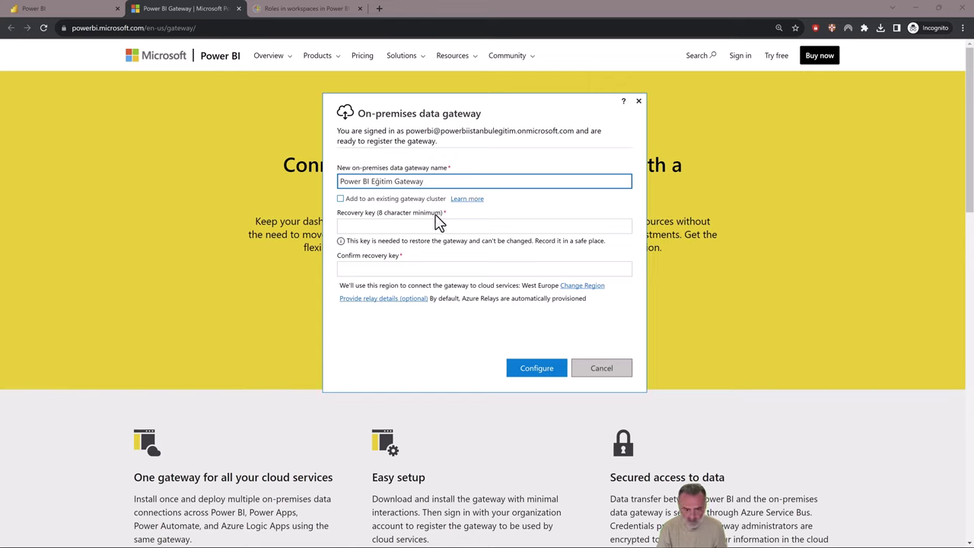
Enter and confirm the gateway's recovery key, and configure the gateway with the West Europe region.
click(426, 227)
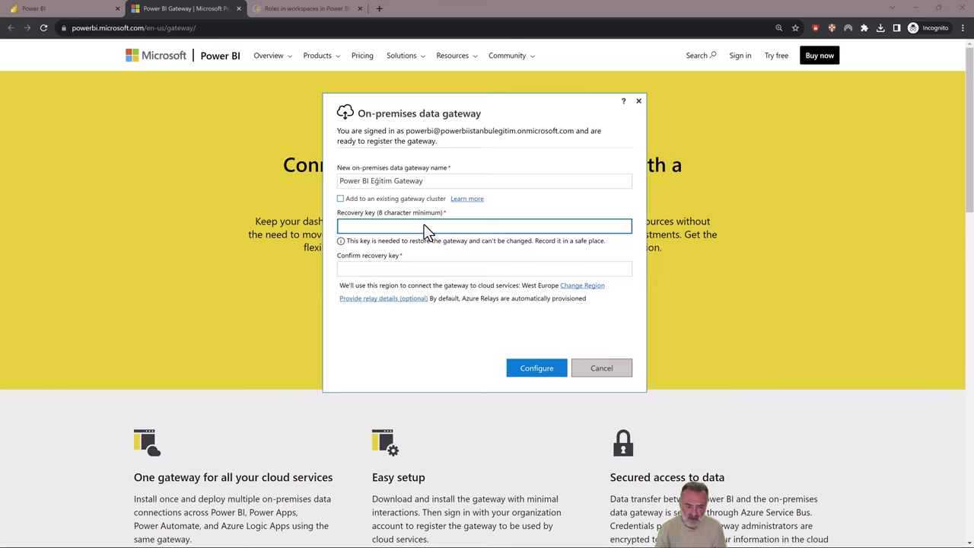
text(••••••••)
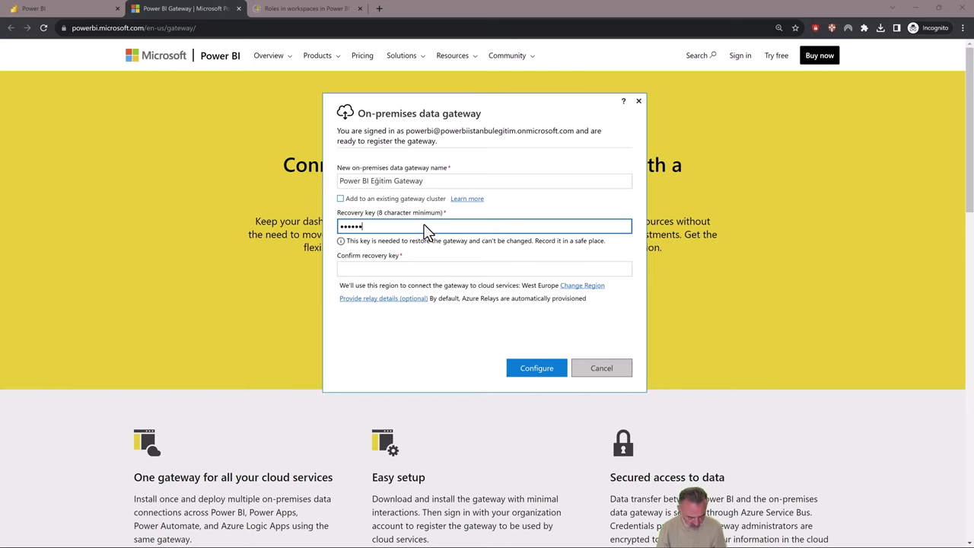
click(365, 272)
text(••••)
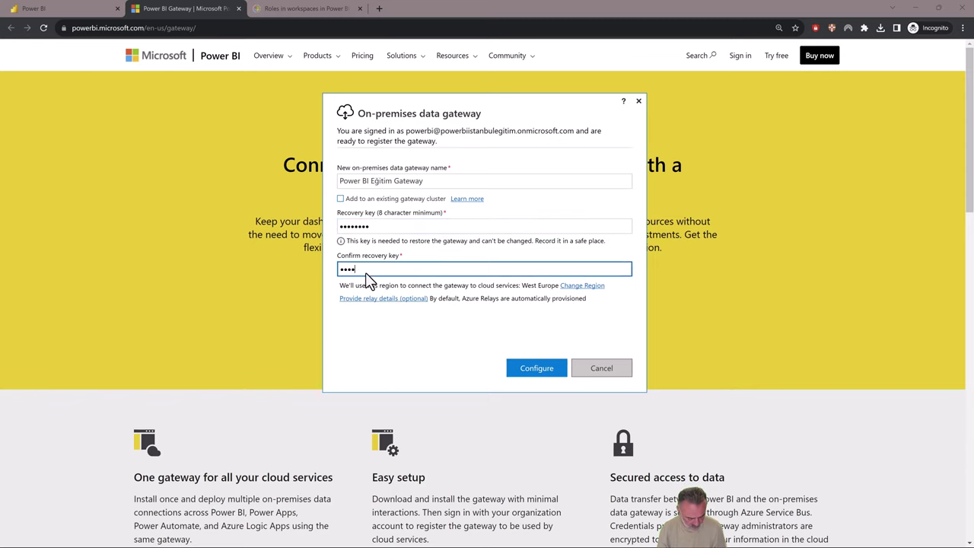
text(••••)
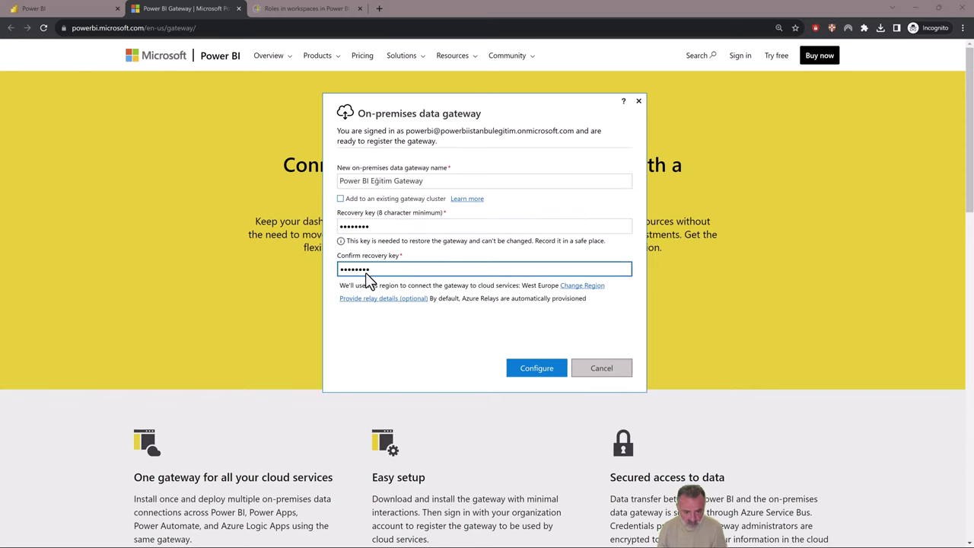
click(539, 369)
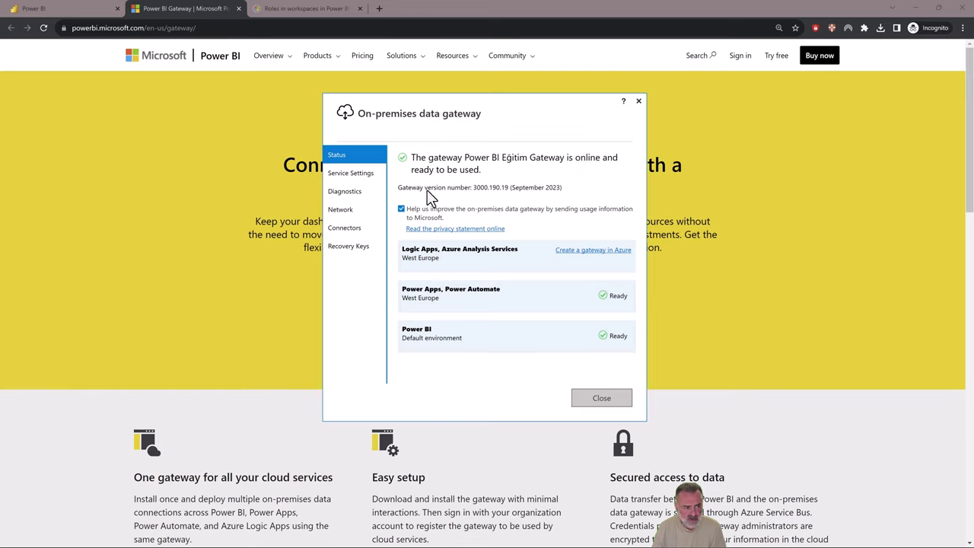
Return to the Power BI service, reload the page, and check the list of on-premises data gateways.
click(77, 10)
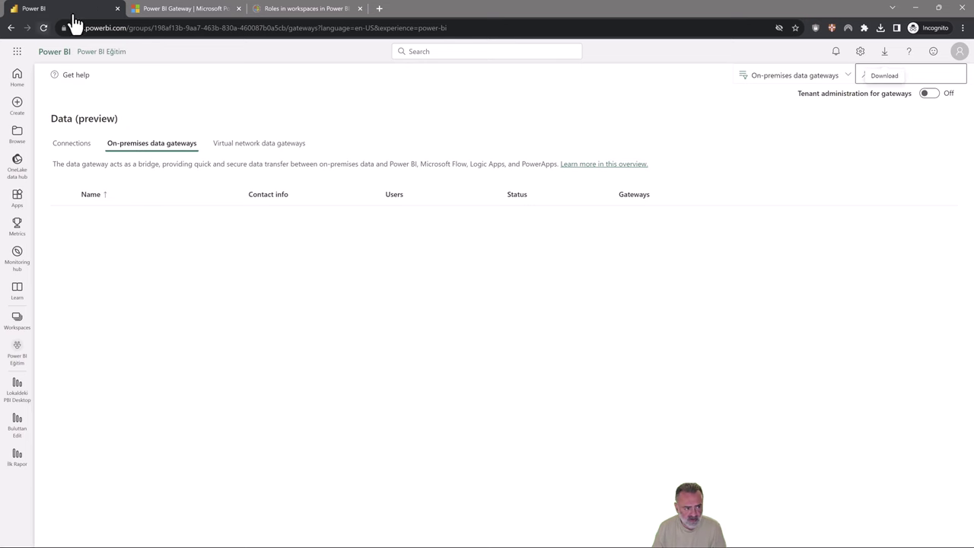
click(44, 28)
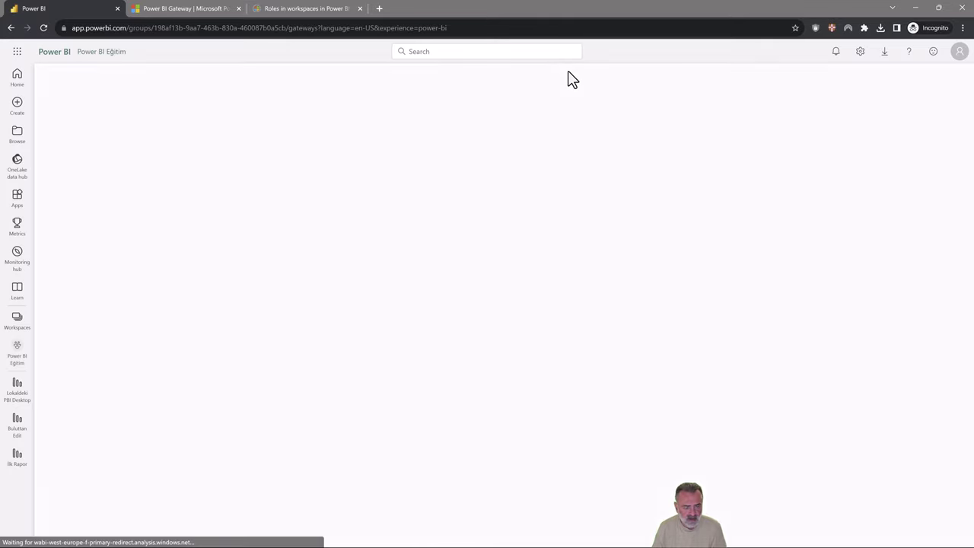
click(159, 152)
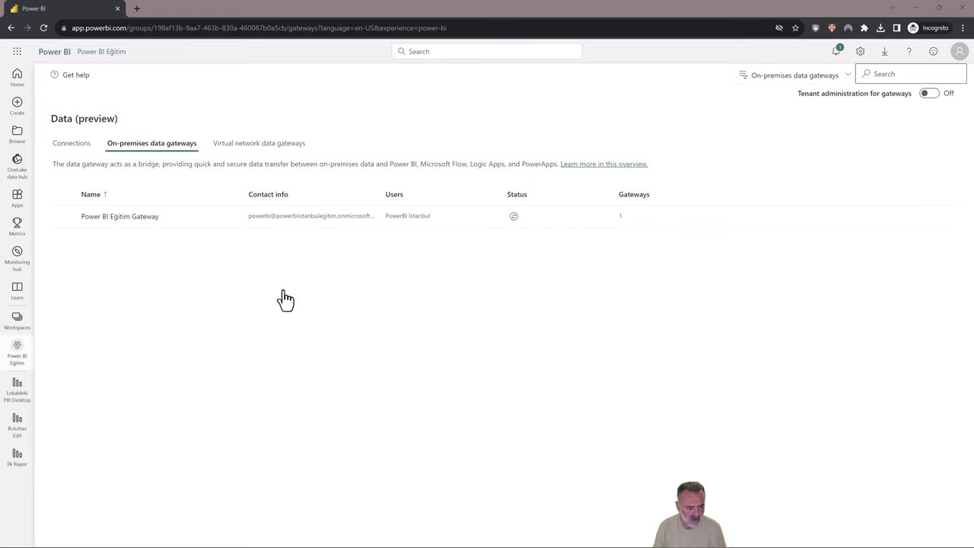
Open the İlk Rapor dataset's settings in the Power BI Eğitim workspace and expand the data sources under Power BI Eğitim Gateway.
click(19, 350)
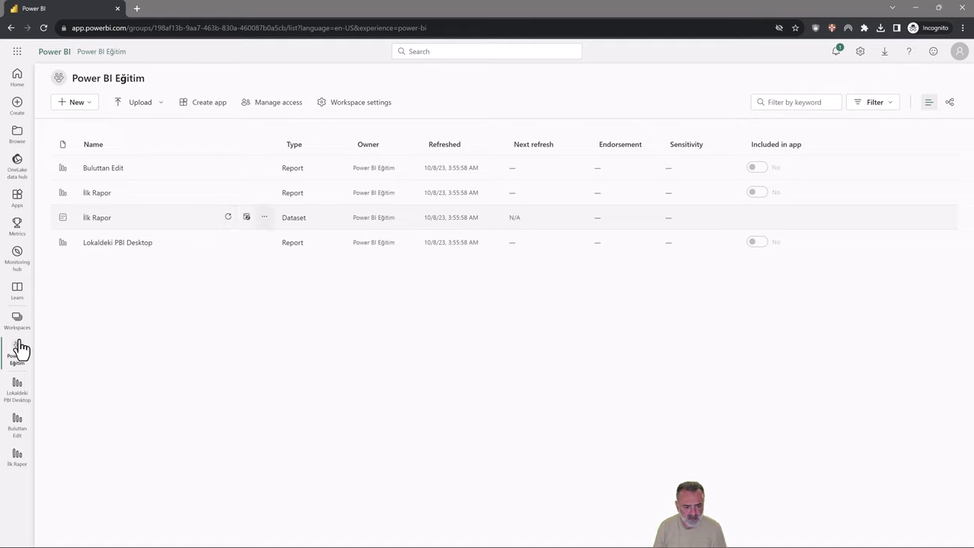
click(264, 218)
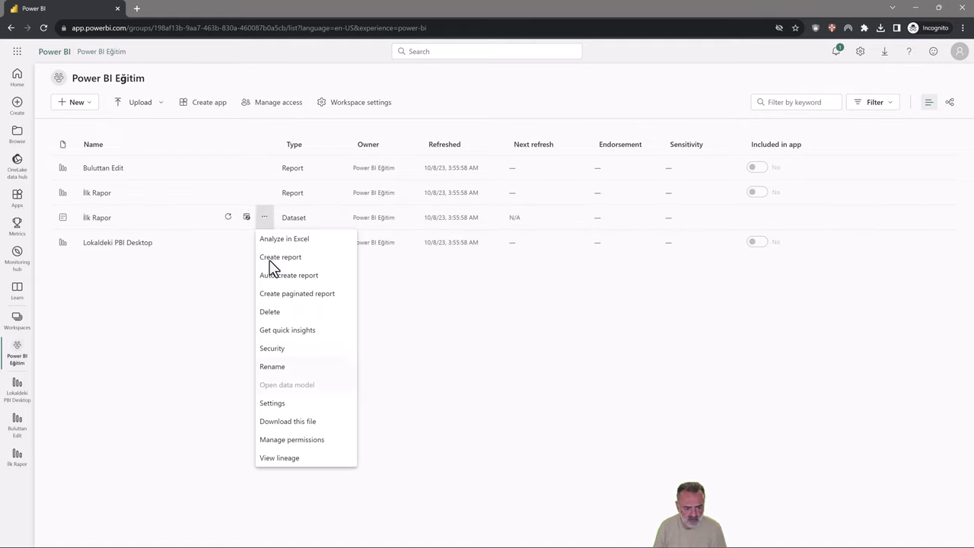
click(274, 402)
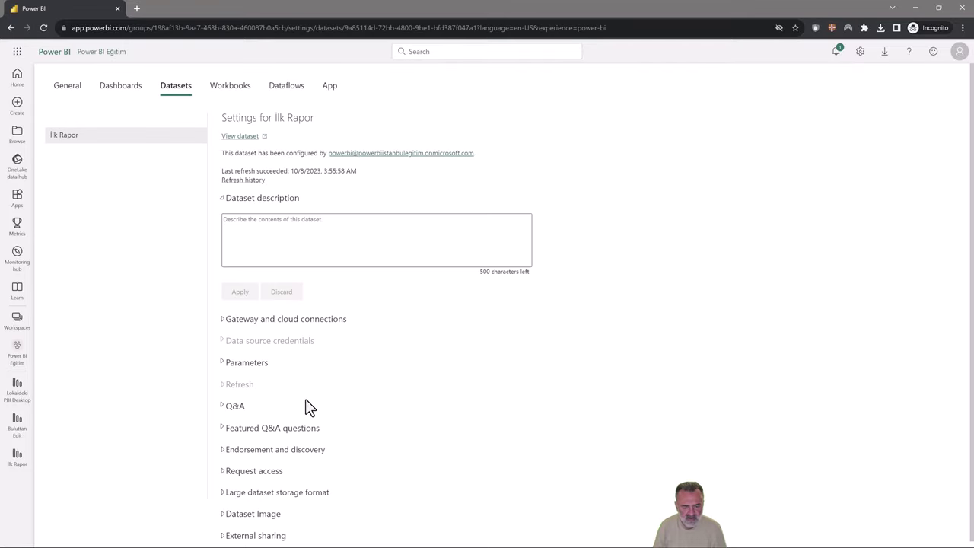
click(223, 323)
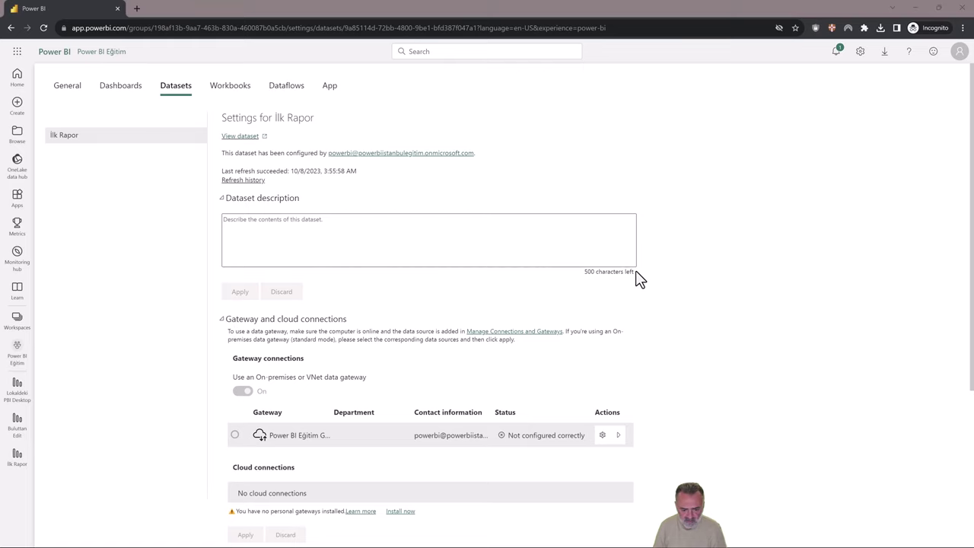
scroll(635, 271, down, 1)
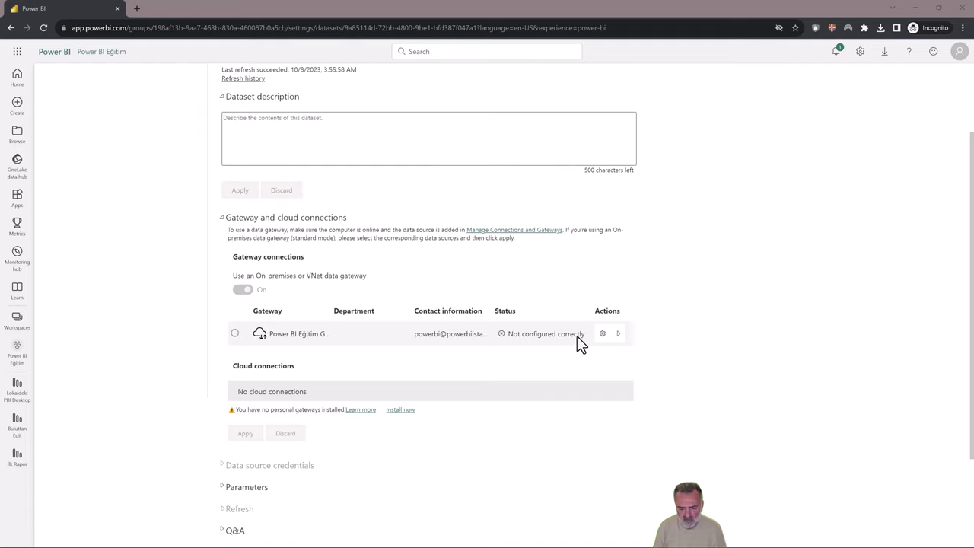
click(618, 334)
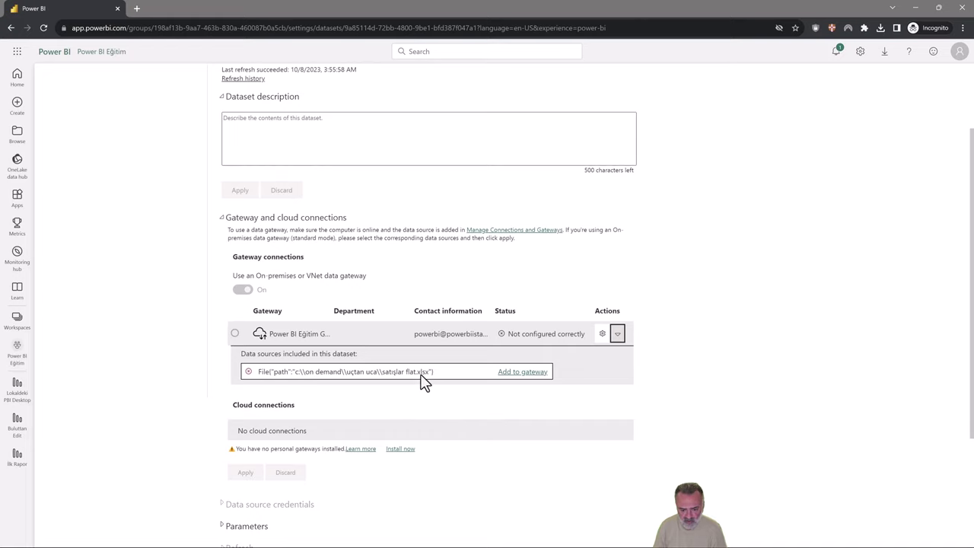
Start adding the Satışlar Flat.xlsx source to the gateway, naming the connection Excel Dosyası and keeping Windows authentication.
click(522, 372)
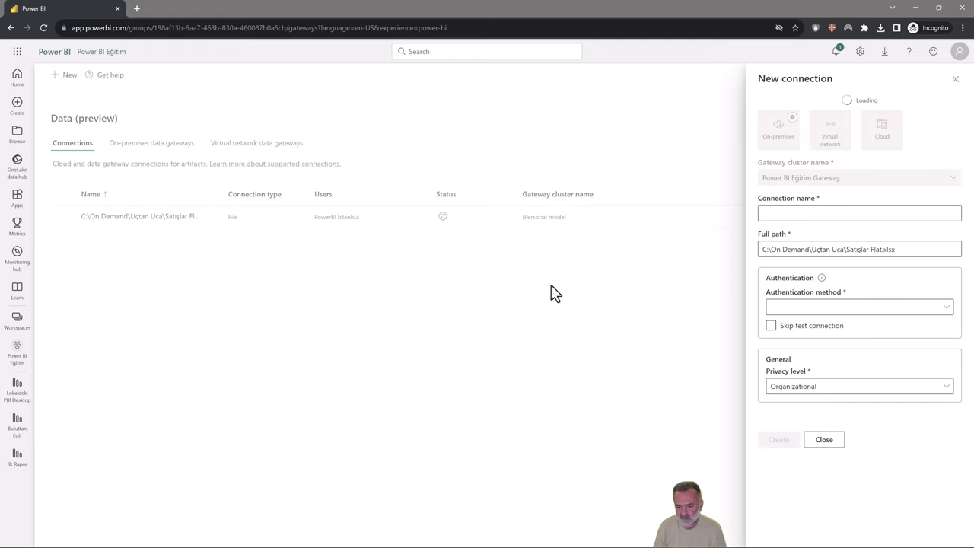
click(795, 214)
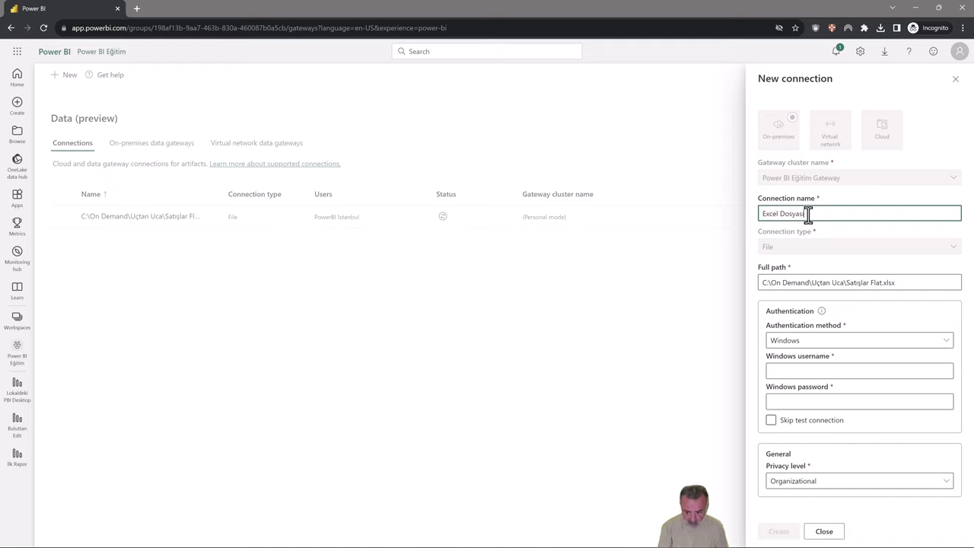
click(917, 283)
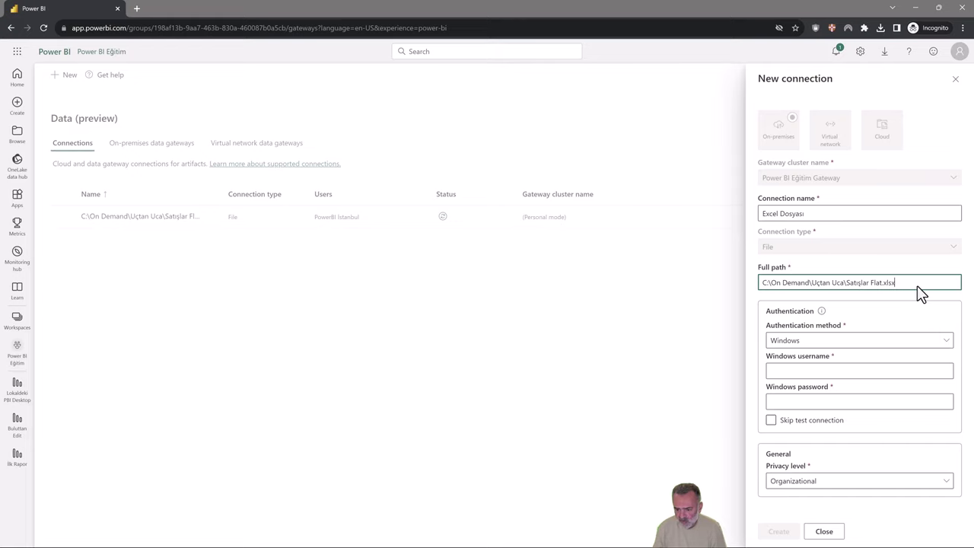
click(904, 343)
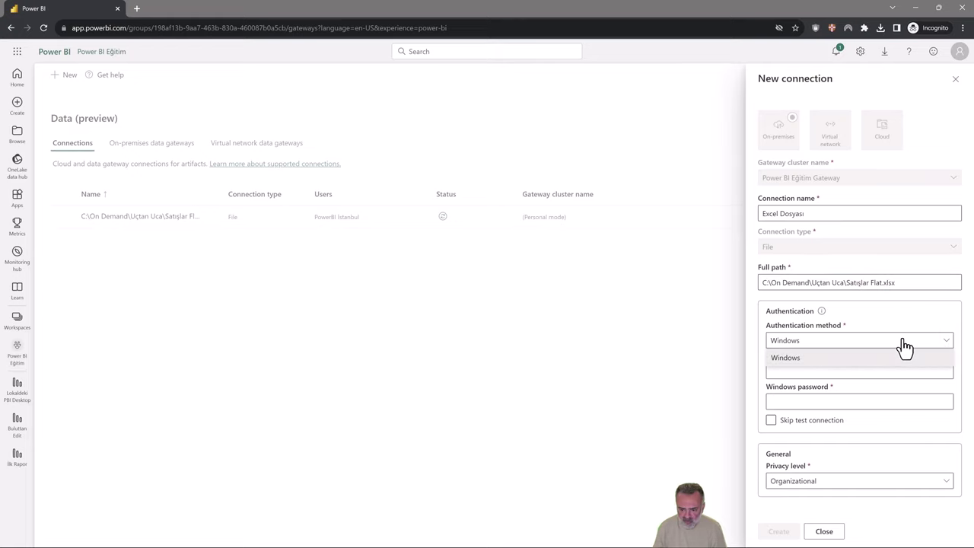
click(904, 344)
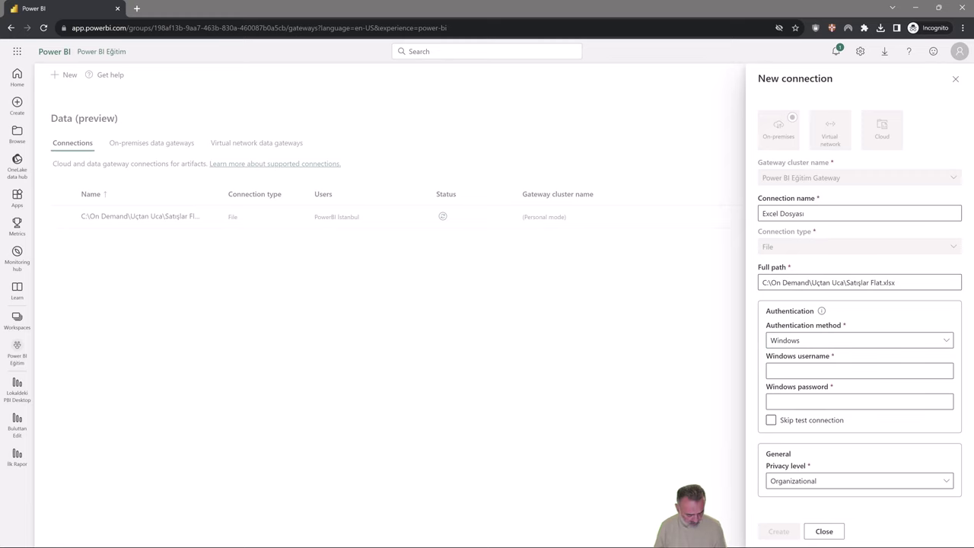
Switch to Windows PowerShell, run whoami, and copy the returned account name into the connection's Windows username.
key(alt+Tab)
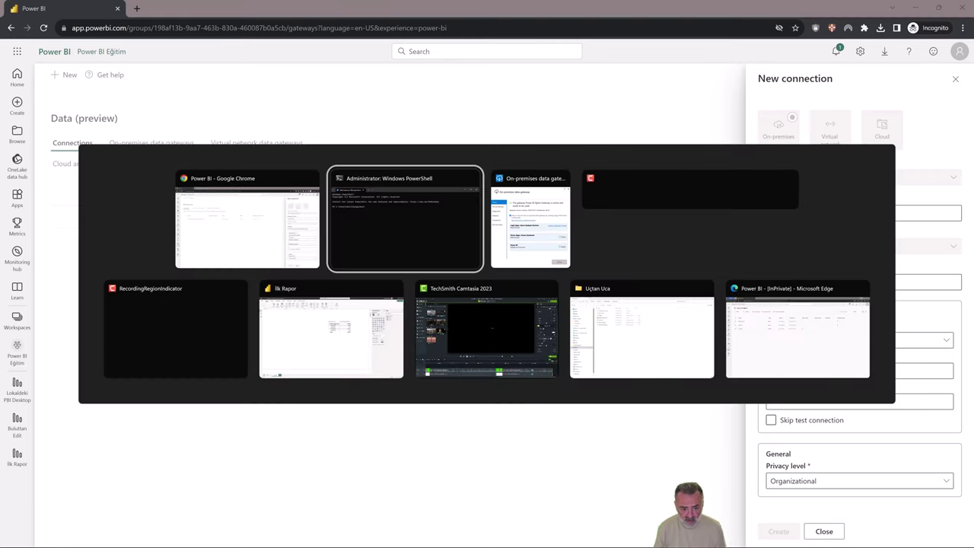
text(w)
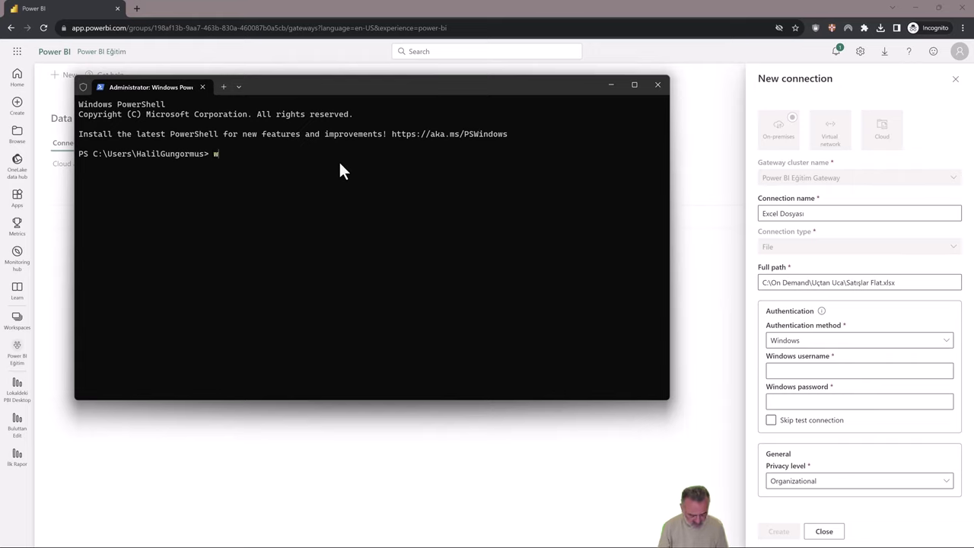
text(hoami)
key(Return)
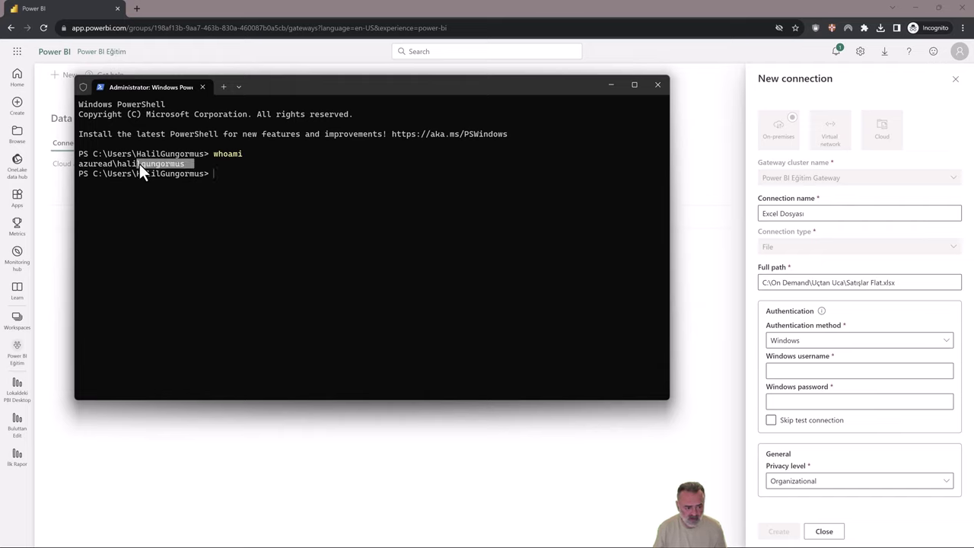
drag(140, 163, 185, 165)
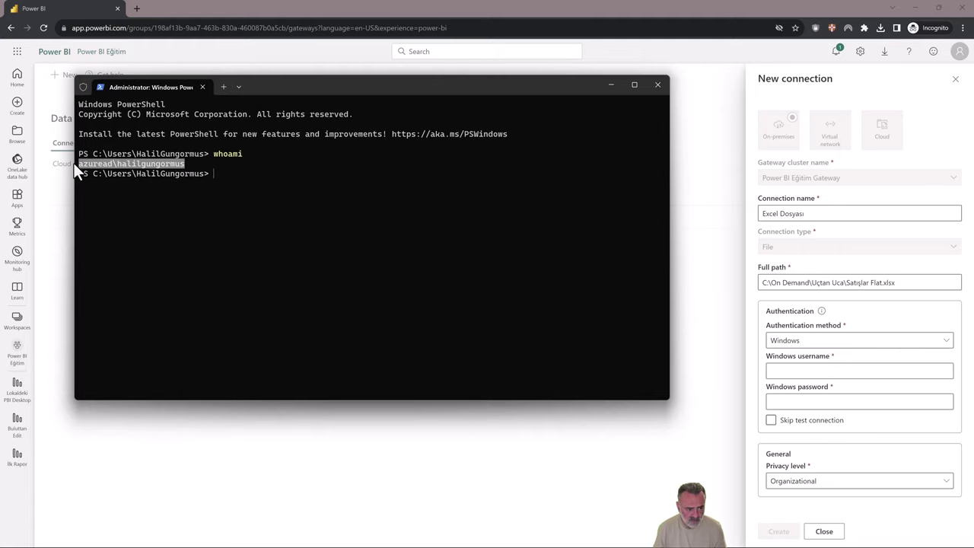
key(ctrl+c)
click(822, 371)
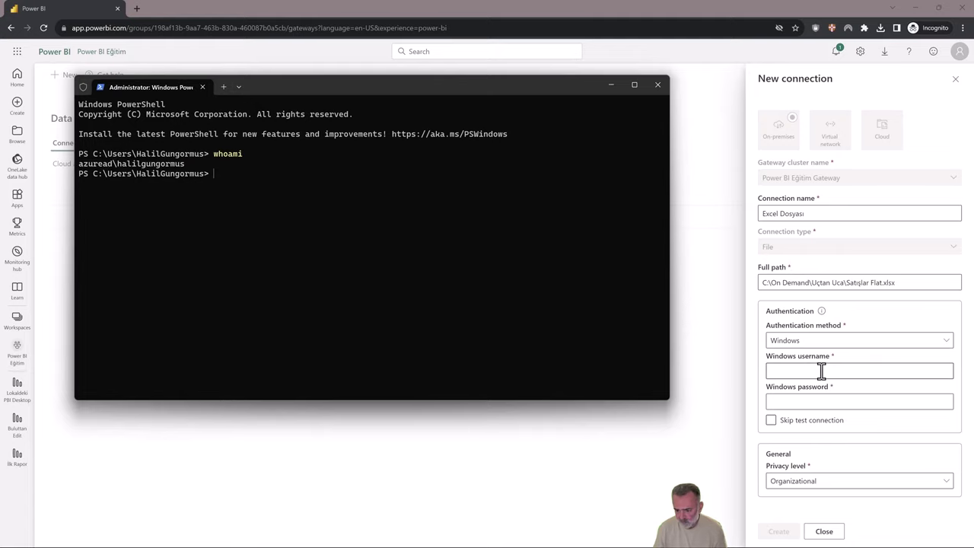
click(821, 370)
key(ctrl+v)
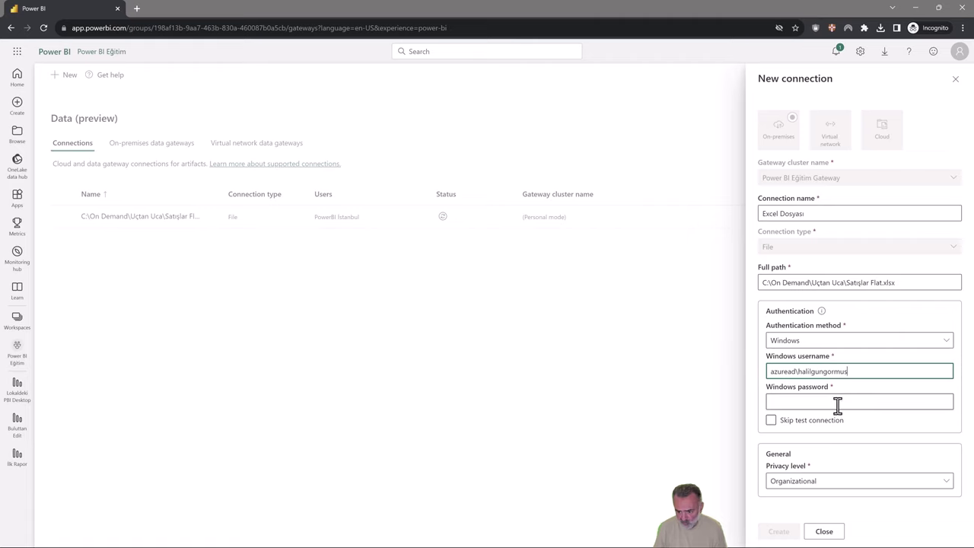
Enter the Windows account password for the Excel Dosyası connection and create the connection.
click(837, 405)
text(***)
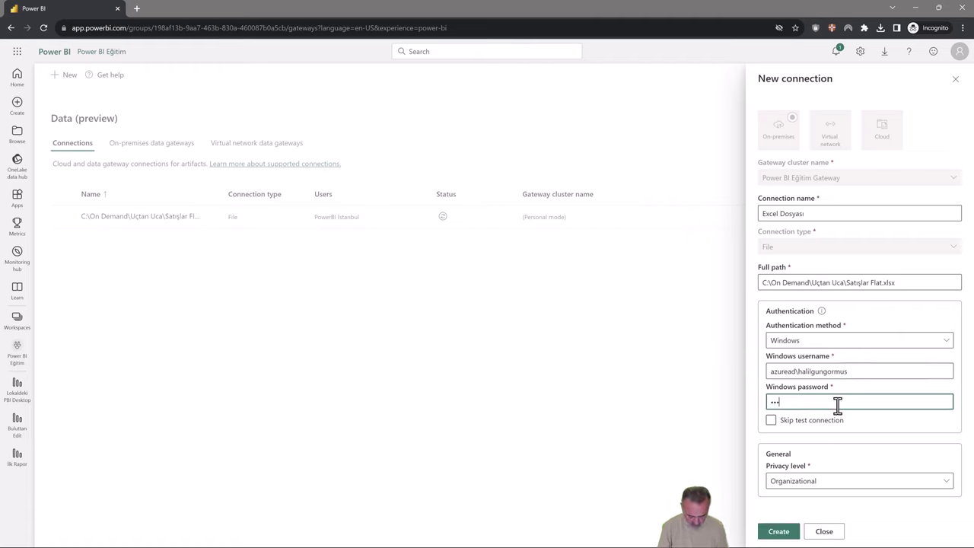
text(**************)
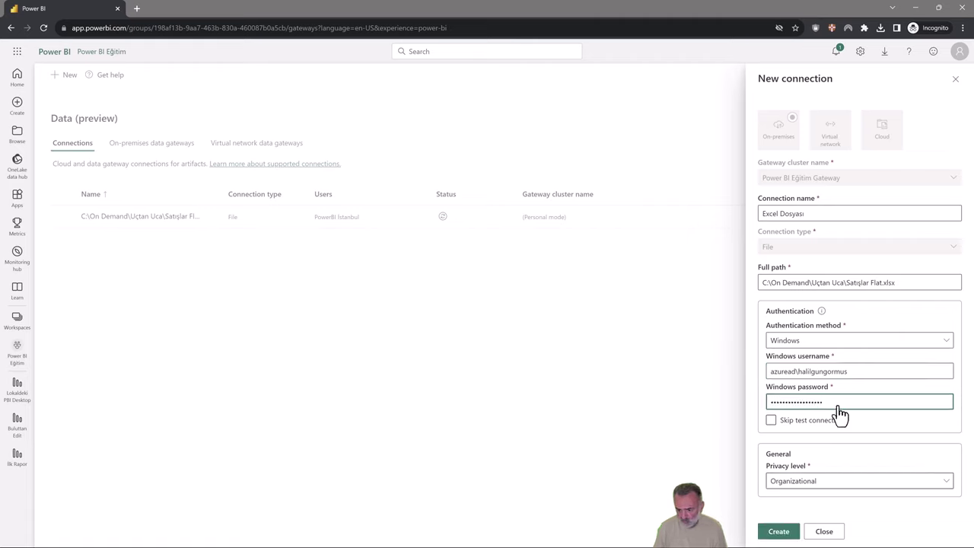
click(779, 532)
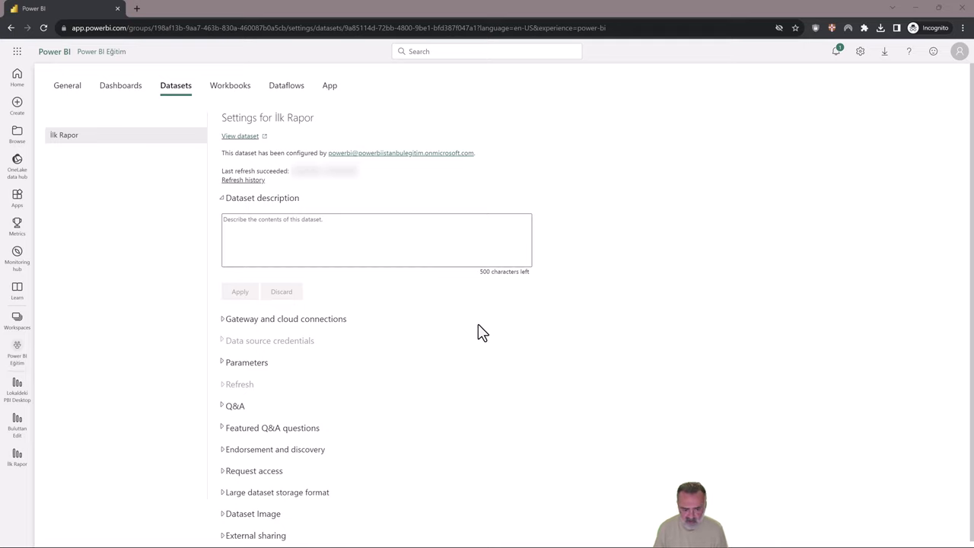
Map the İlk Rapor dataset's satışlar flat.xlsx source to the Excel Dosyası gateway connection and apply the change.
click(226, 323)
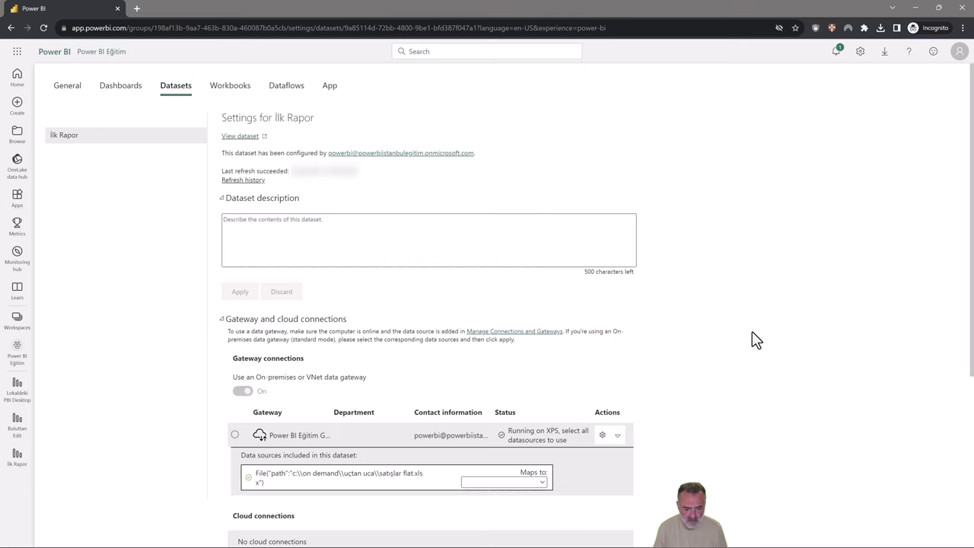
scroll(751, 340, down, 3)
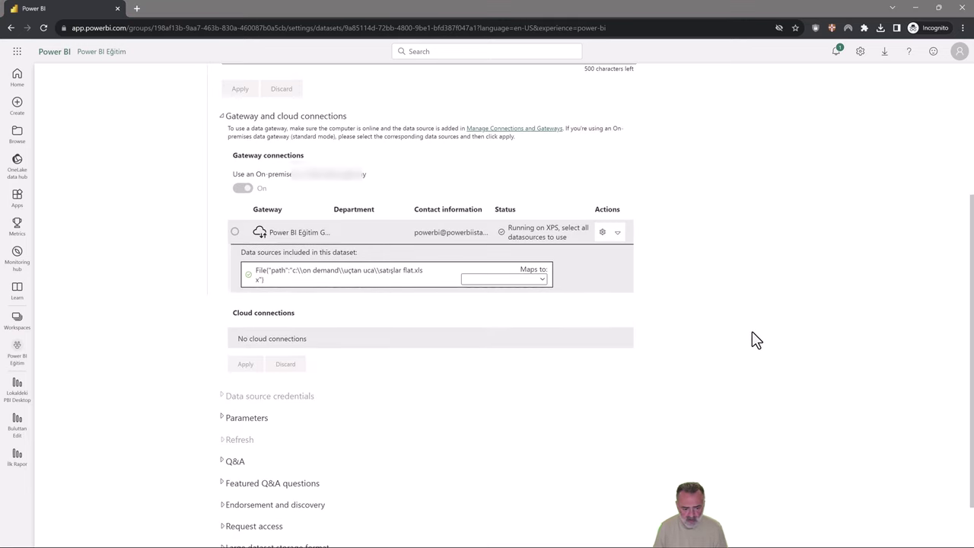
click(514, 281)
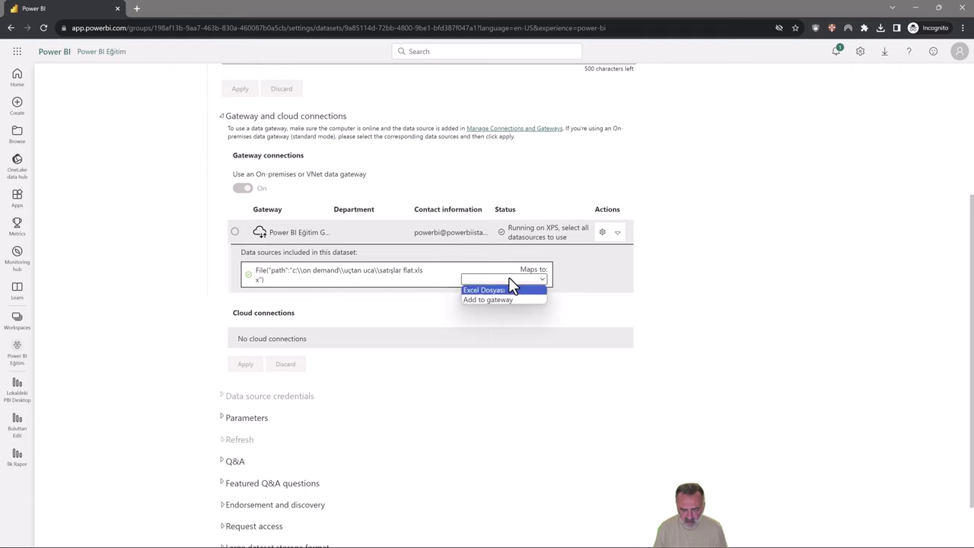
click(487, 290)
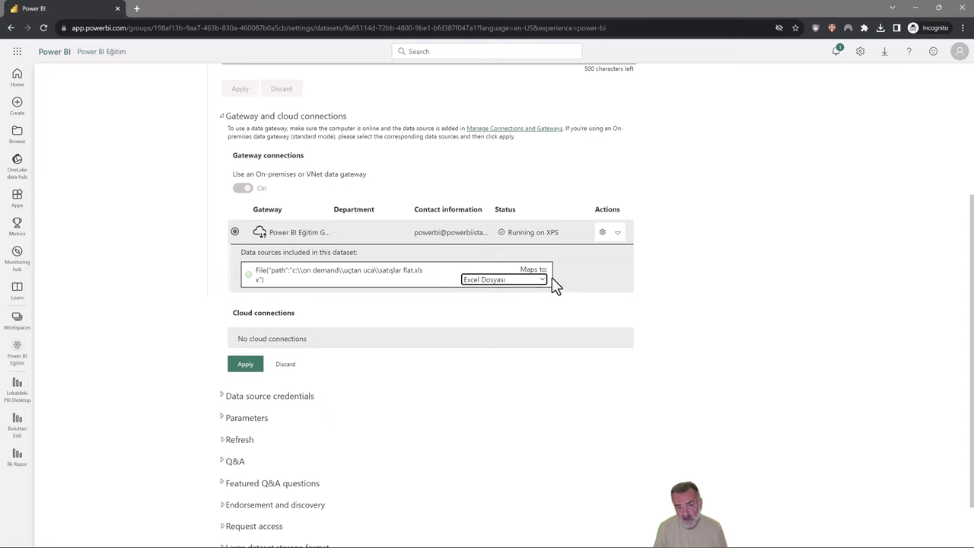
click(246, 365)
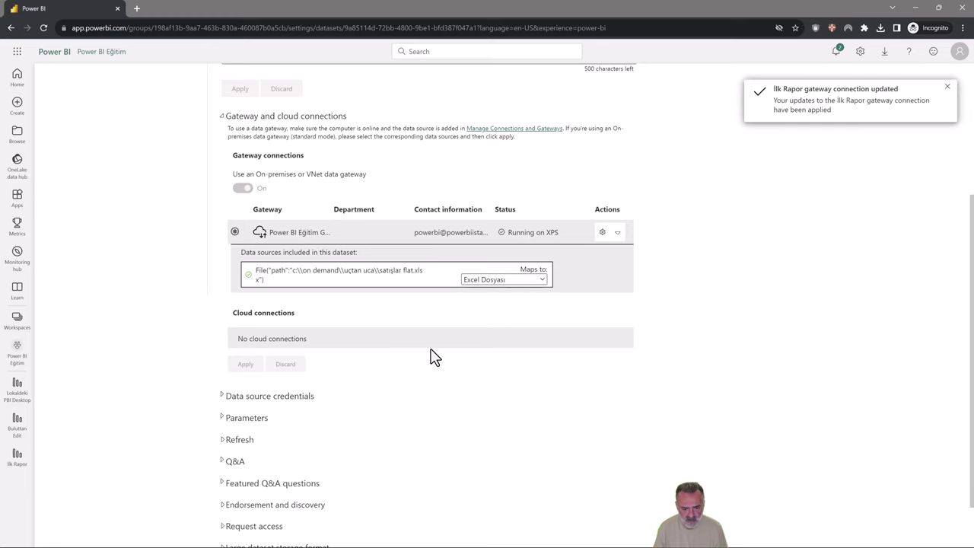
scroll(433, 357, up, 3)
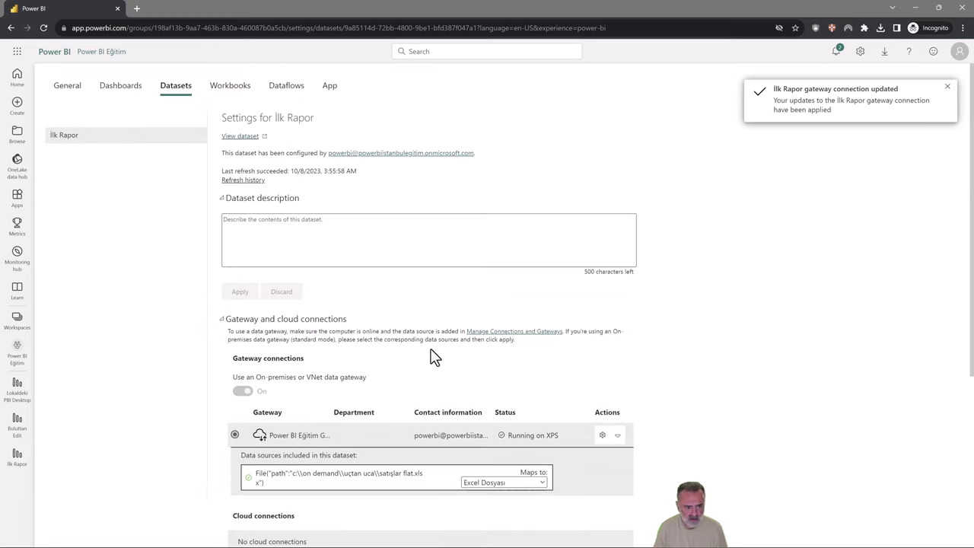
Refresh the İlk Rapor dataset from the Power BI Eğitim workspace and review its refresh history in the dataset settings.
click(21, 358)
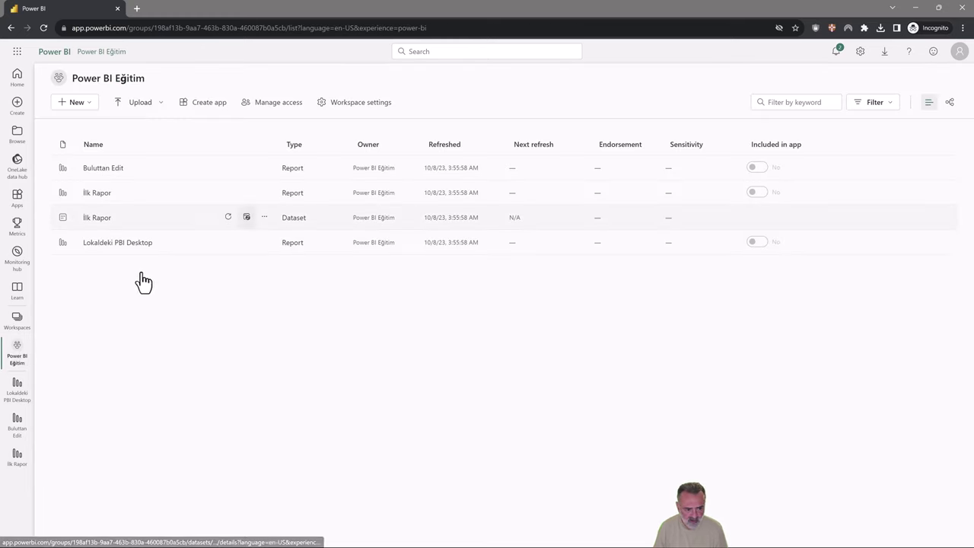
click(227, 218)
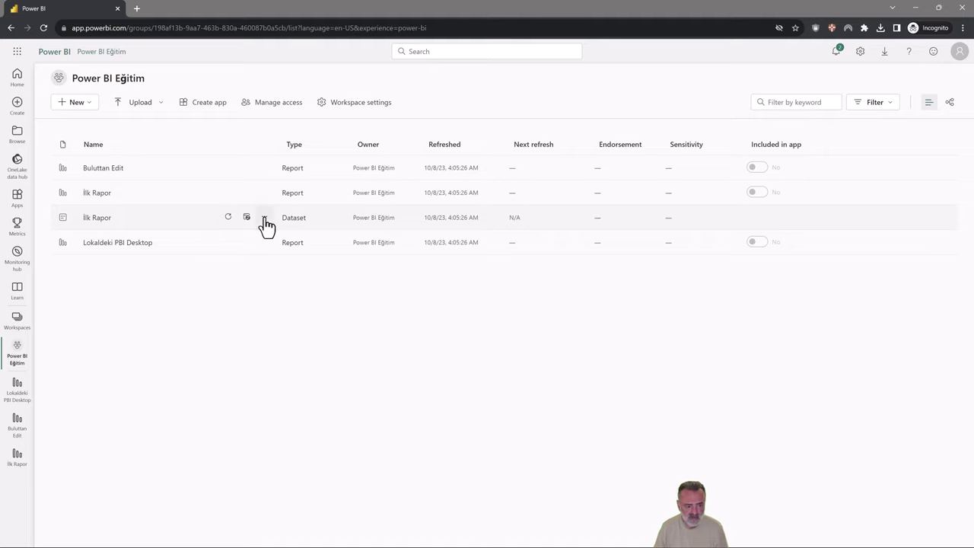
click(265, 219)
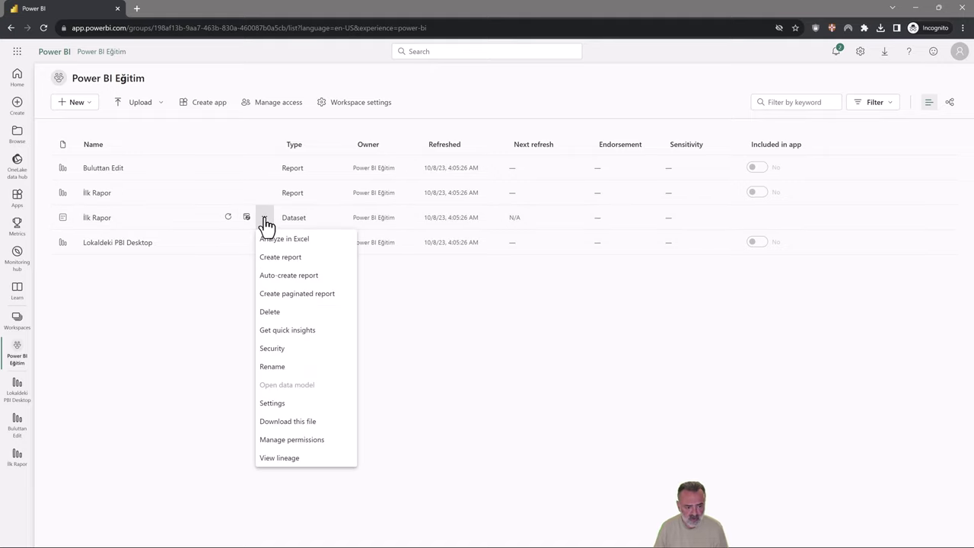
click(273, 403)
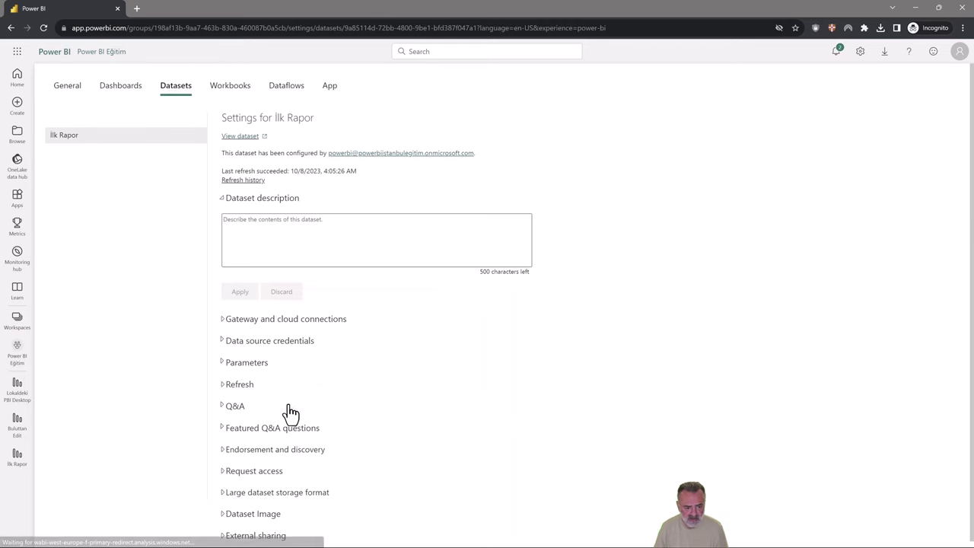
click(251, 182)
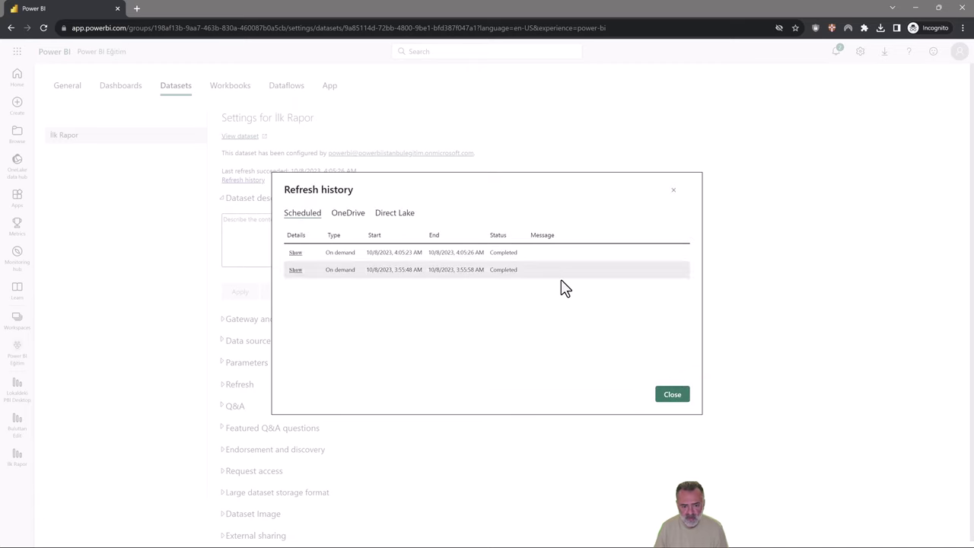
click(672, 394)
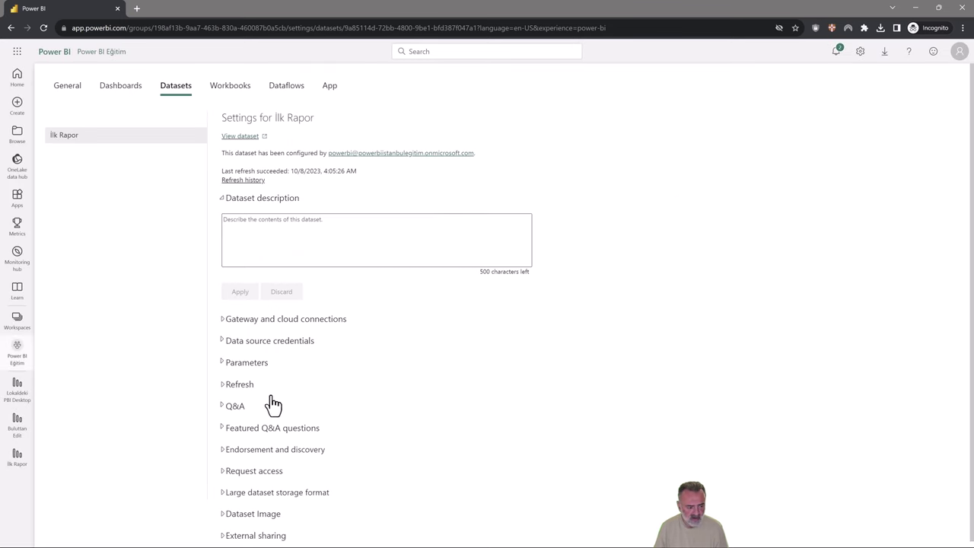
Open the Buluttan Edit report to view its current sales figures.
click(18, 429)
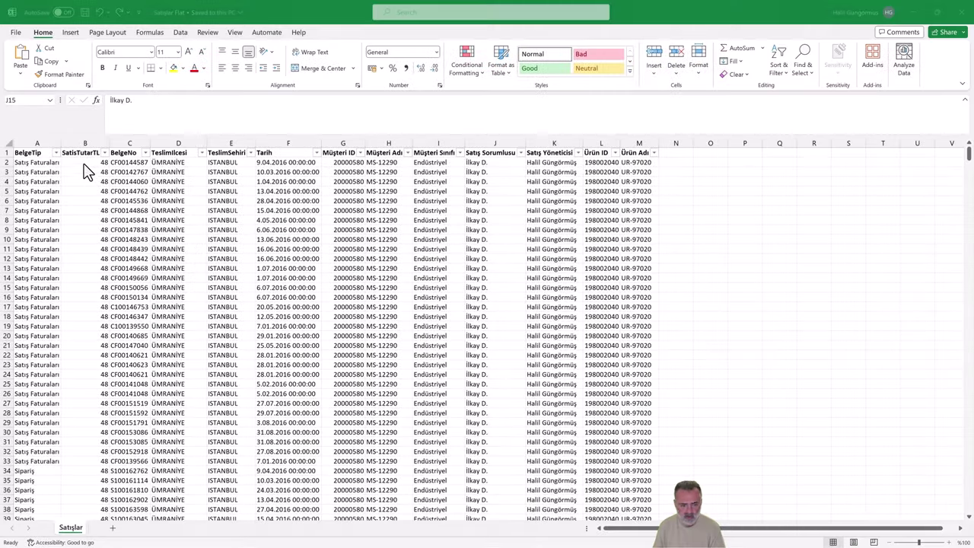
click(85, 162)
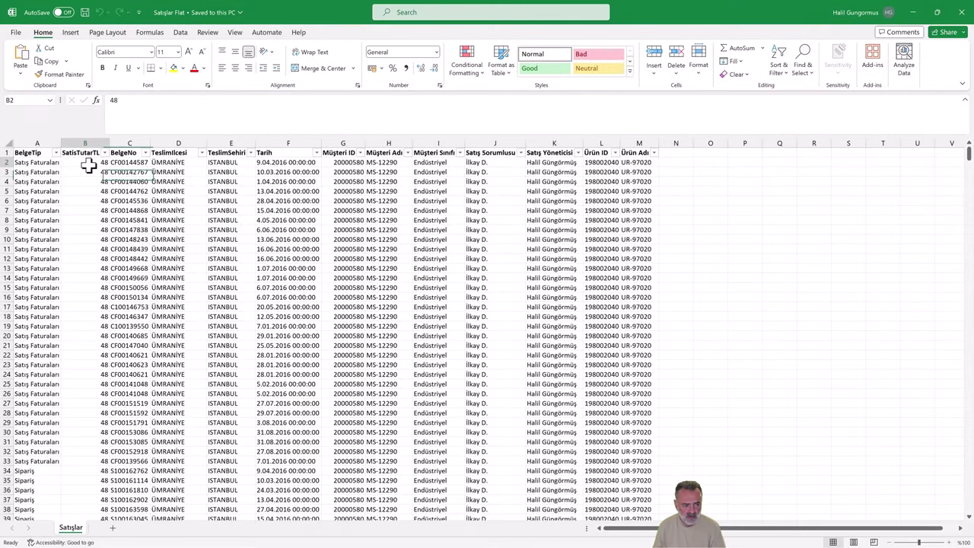
click(110, 100)
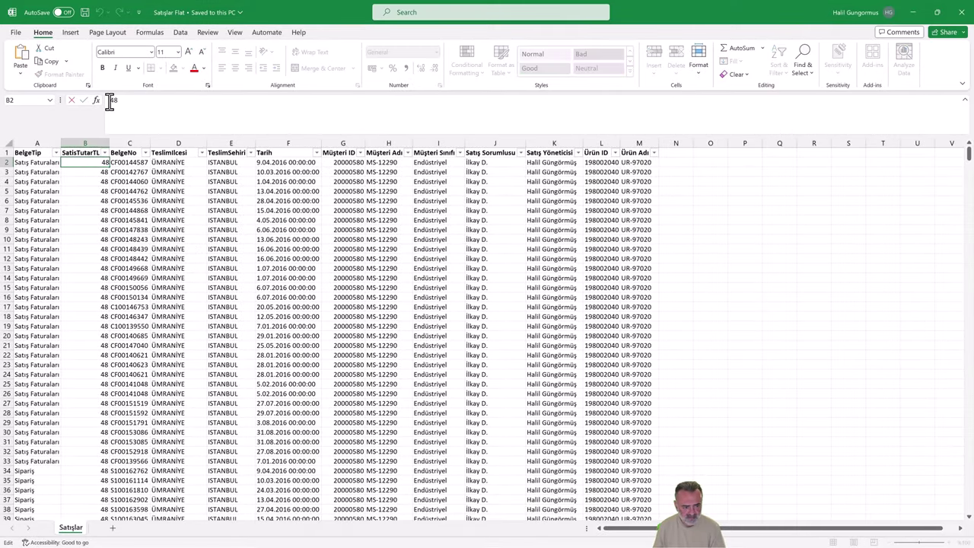
text(1111111)
key(Return)
text(11)
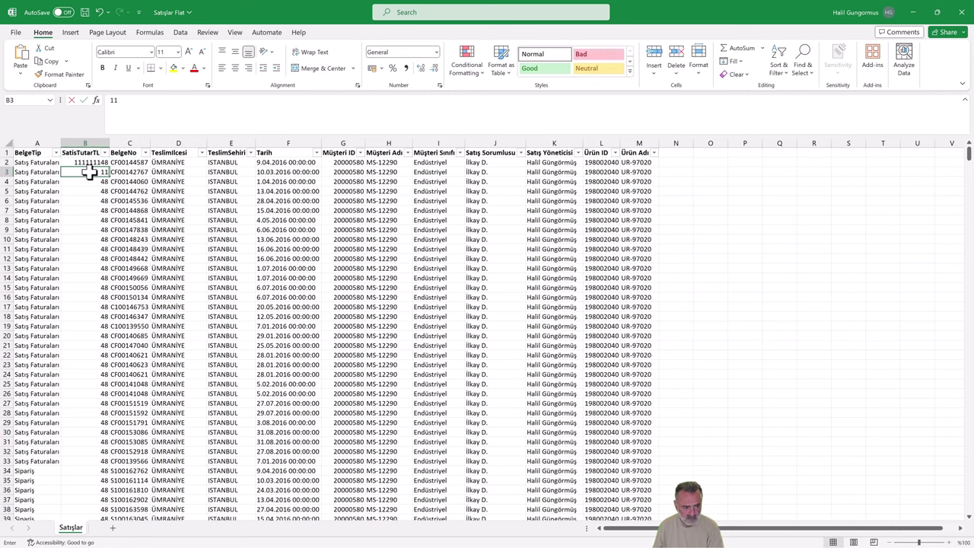
text(11111111)
click(87, 199)
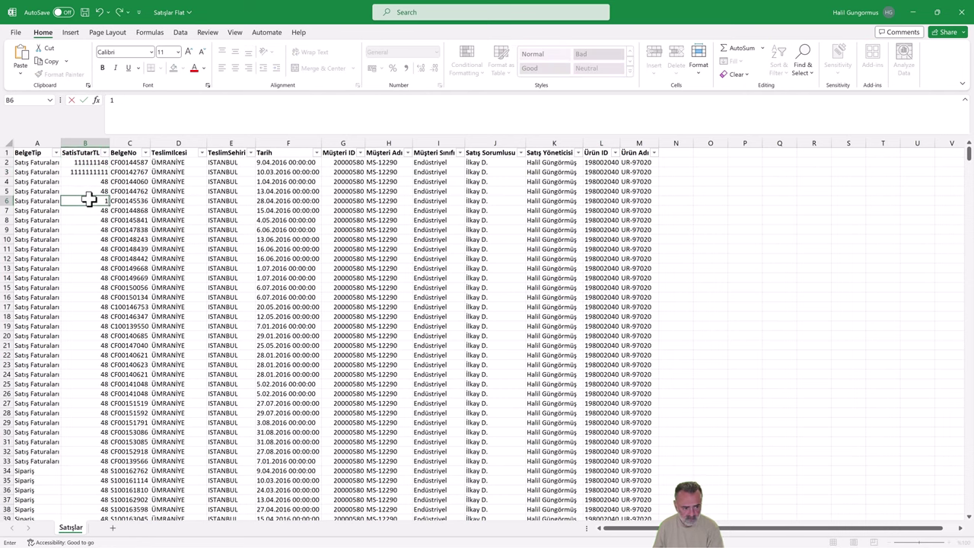
text(11111111)
click(85, 13)
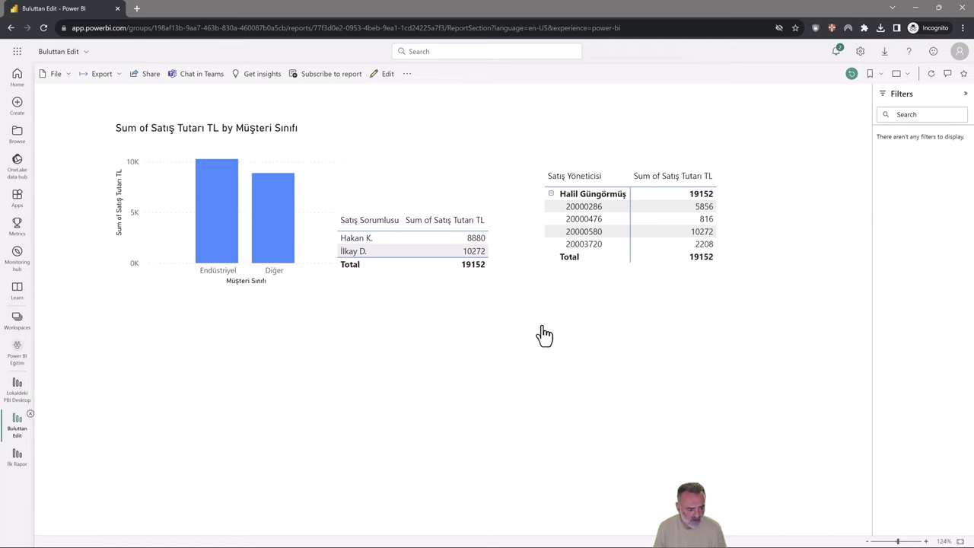
Refresh the İlk Rapor dataset again in the Power BI Eğitim workspace and check the run in its refresh history.
click(18, 353)
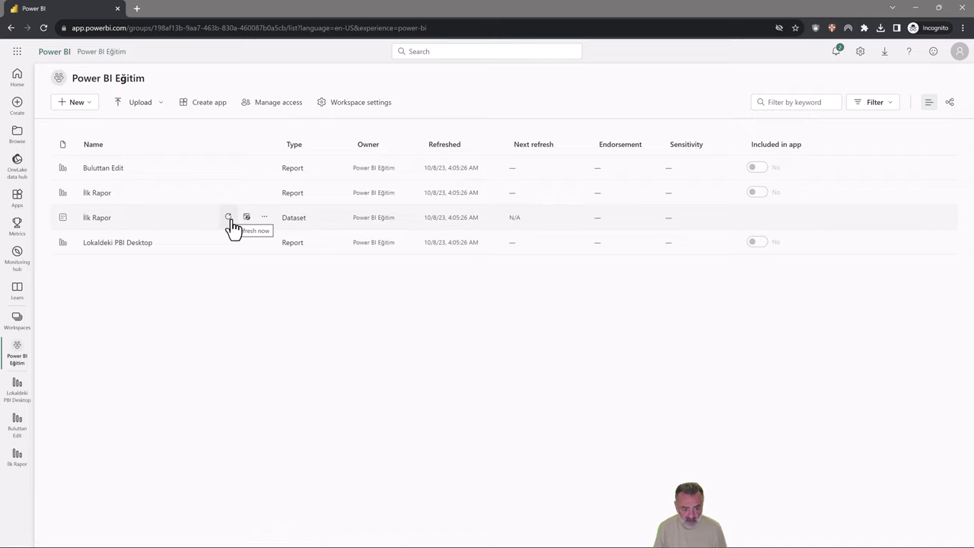
click(229, 217)
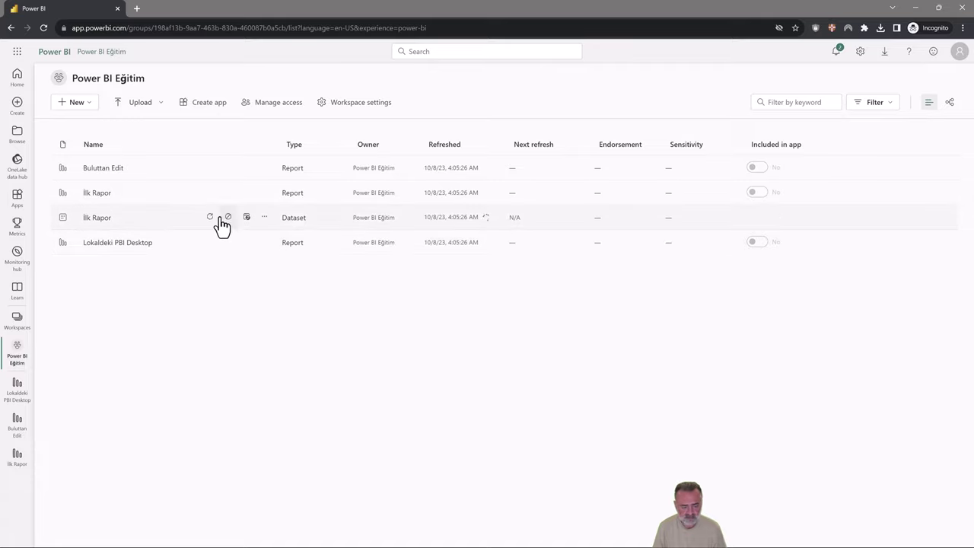
click(263, 221)
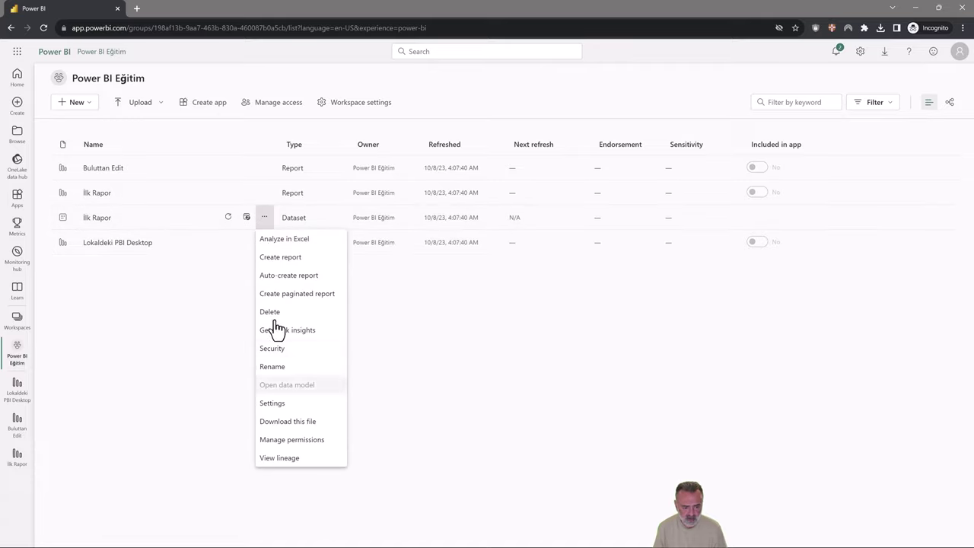
click(273, 403)
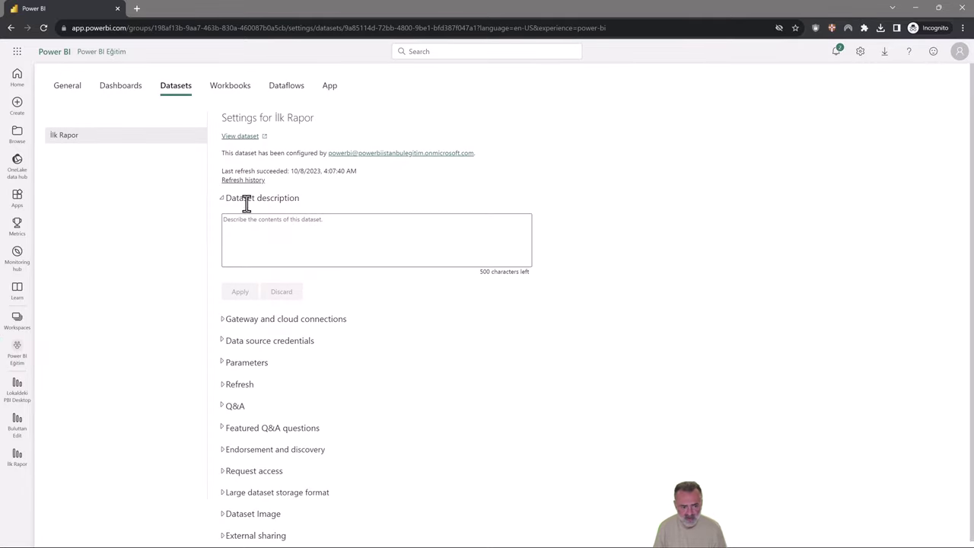
click(243, 181)
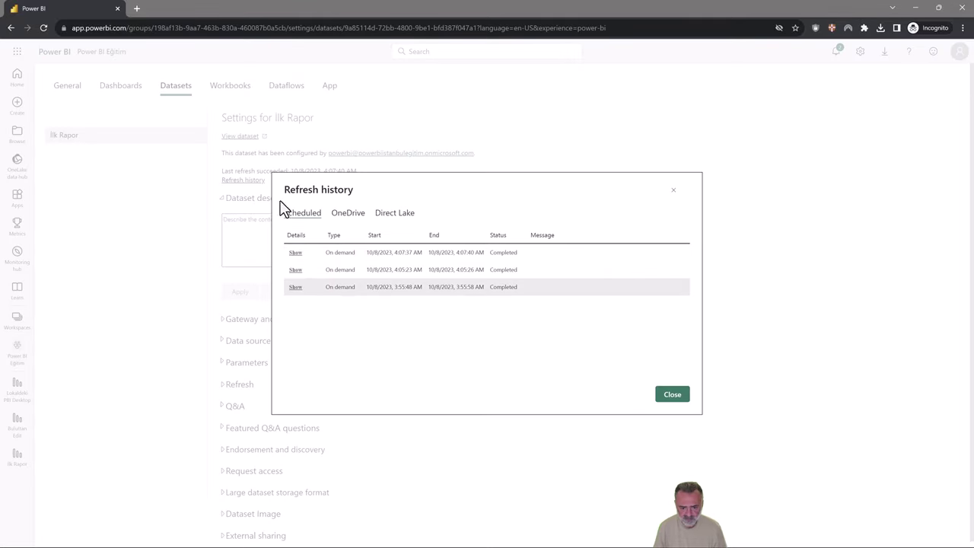
click(671, 394)
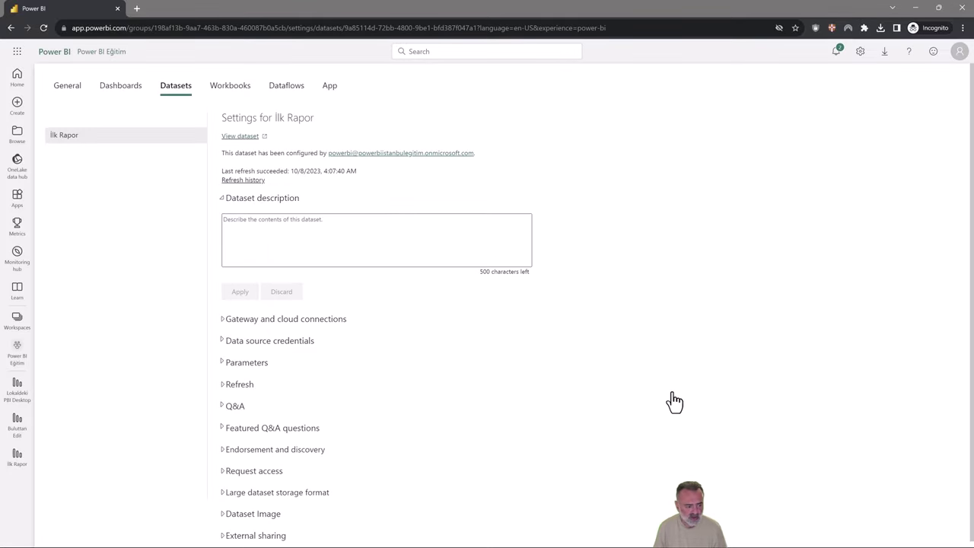
View the İlk Rapor and Buluttan Edit reports, reloading the Buluttan Edit page to fetch the refreshed data.
click(17, 460)
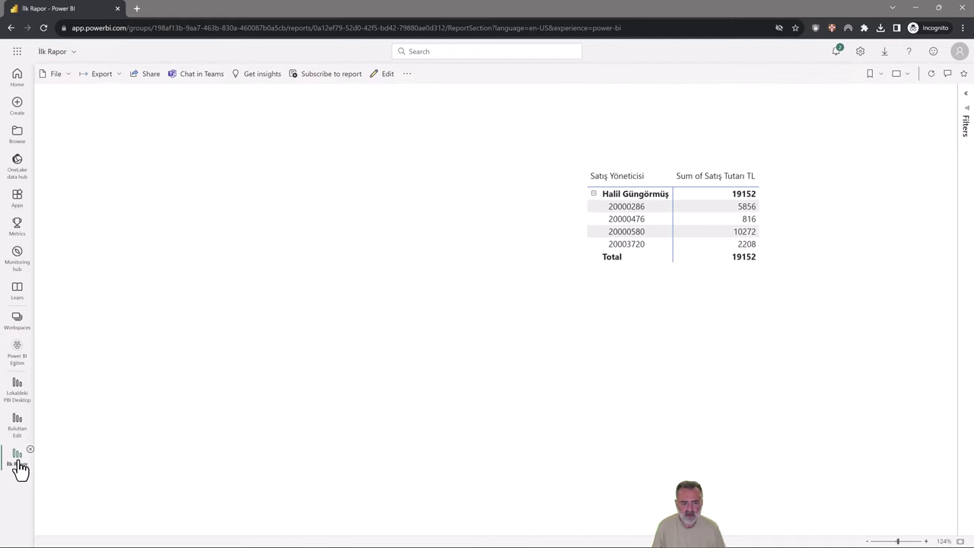
click(19, 424)
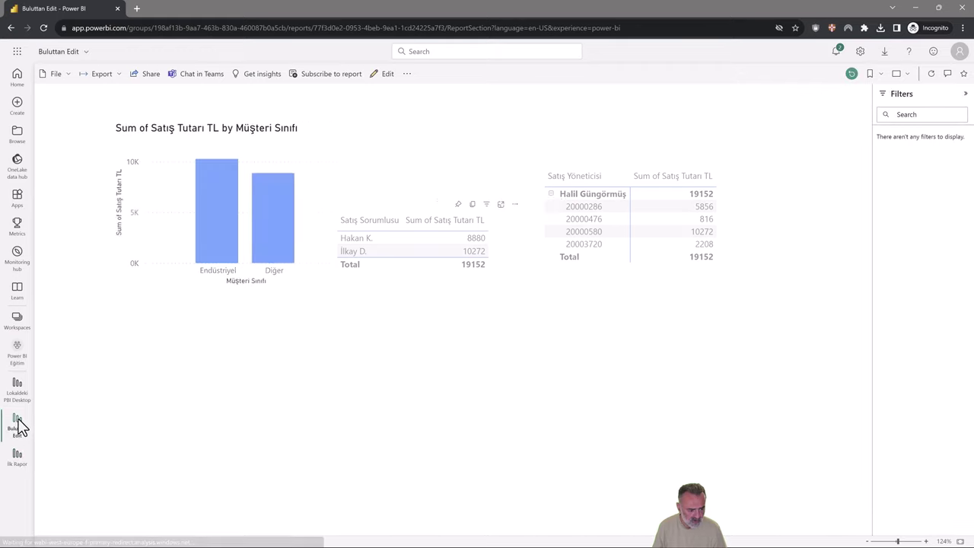
click(44, 29)
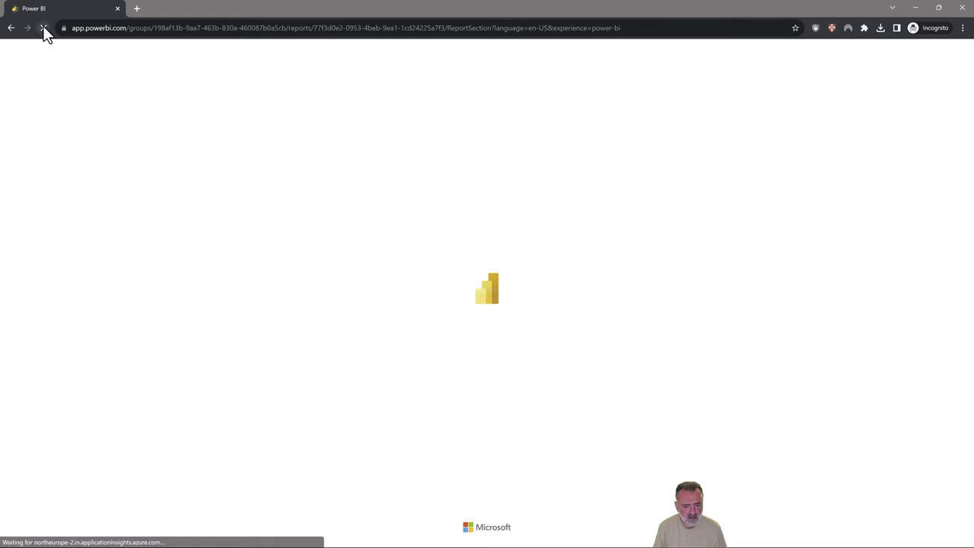